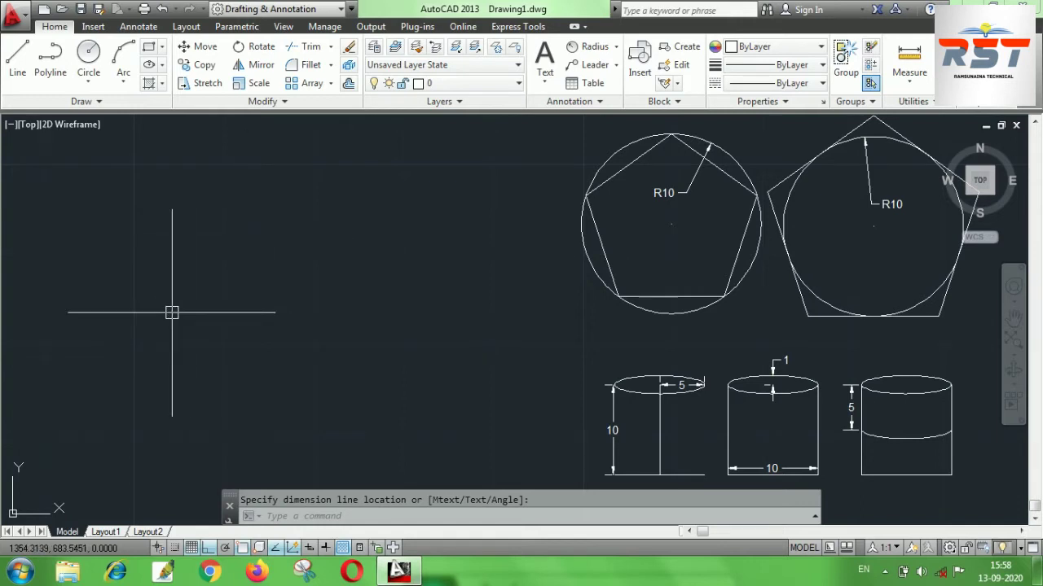
Draw a circle of radius 10 in the empty area well to the left of the existing pentagons
{"action": "type", "text": "c"}
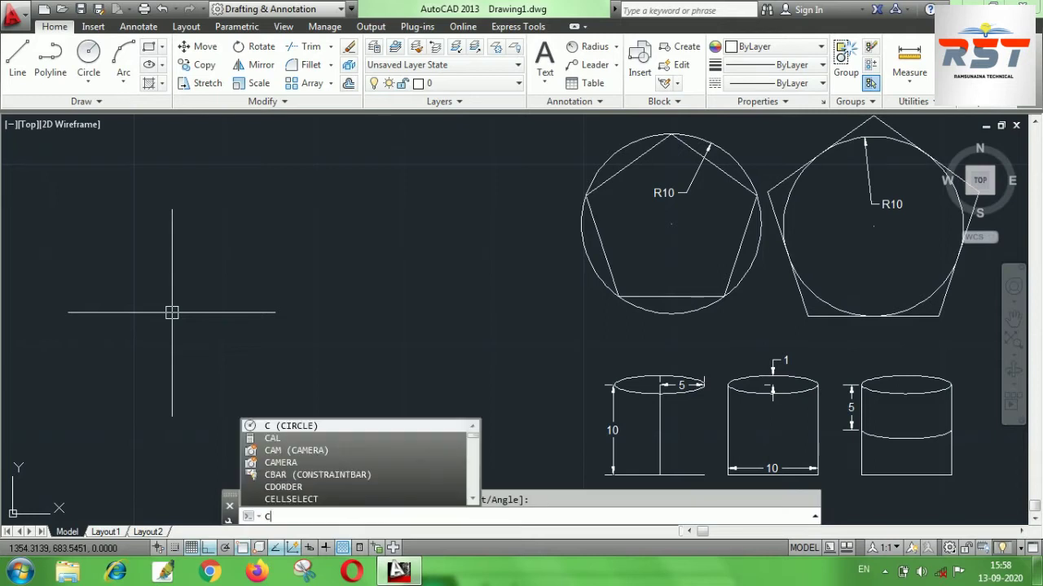
{"action": "key", "text": "Return"}
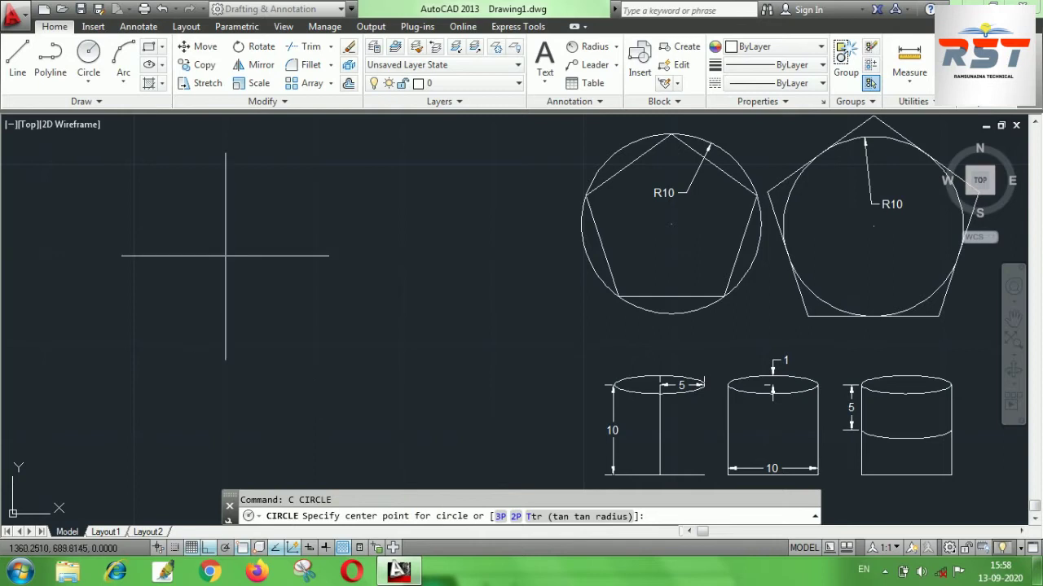
{"action": "left_click", "coordinate": [195, 194]}
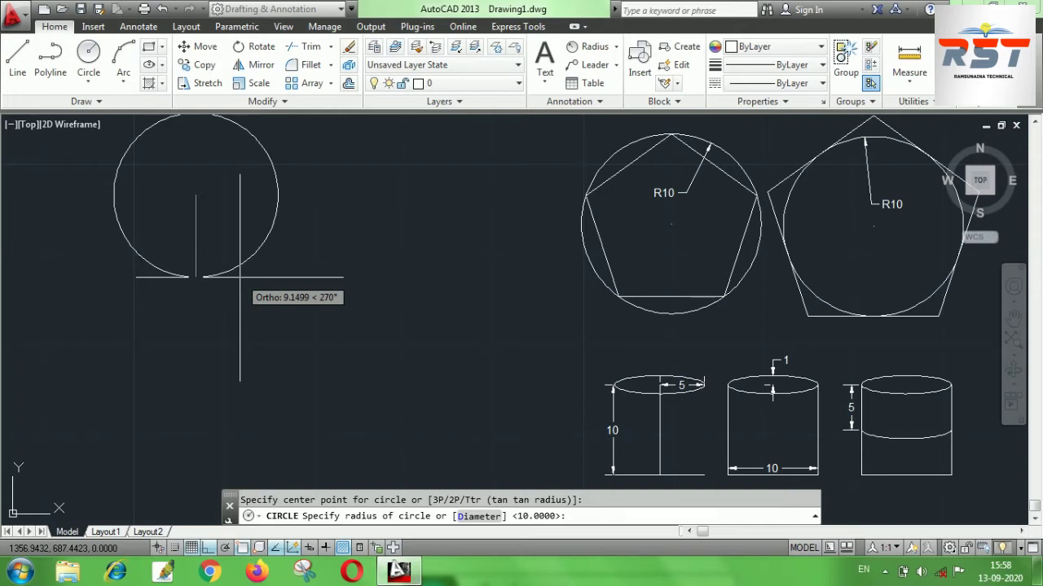
{"action": "type", "text": "10"}
{"action": "key", "text": "Return"}
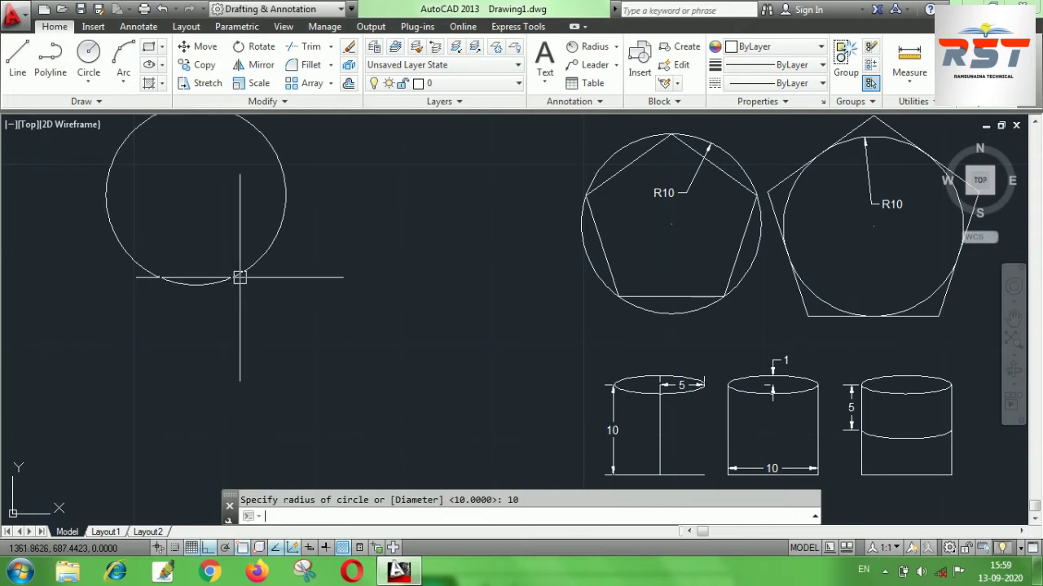
Draw a second circle of radius 10 between the new circle and the existing inscribed pentagon
{"action": "middle_click_drag", "start_coordinate": [239, 242], "coordinate": [244, 281]}
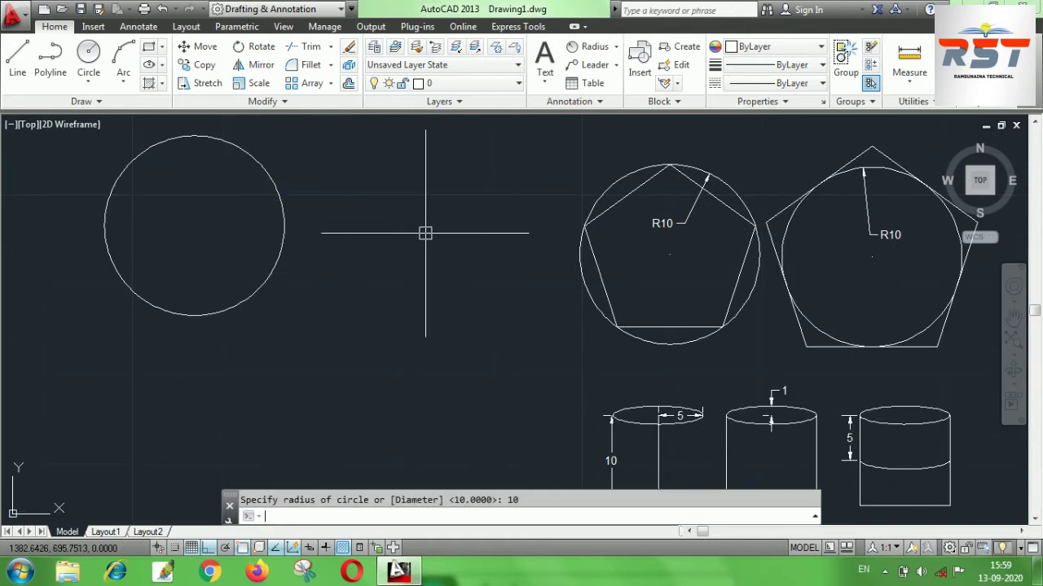
{"action": "type", "text": "c"}
{"action": "key", "text": "Return"}
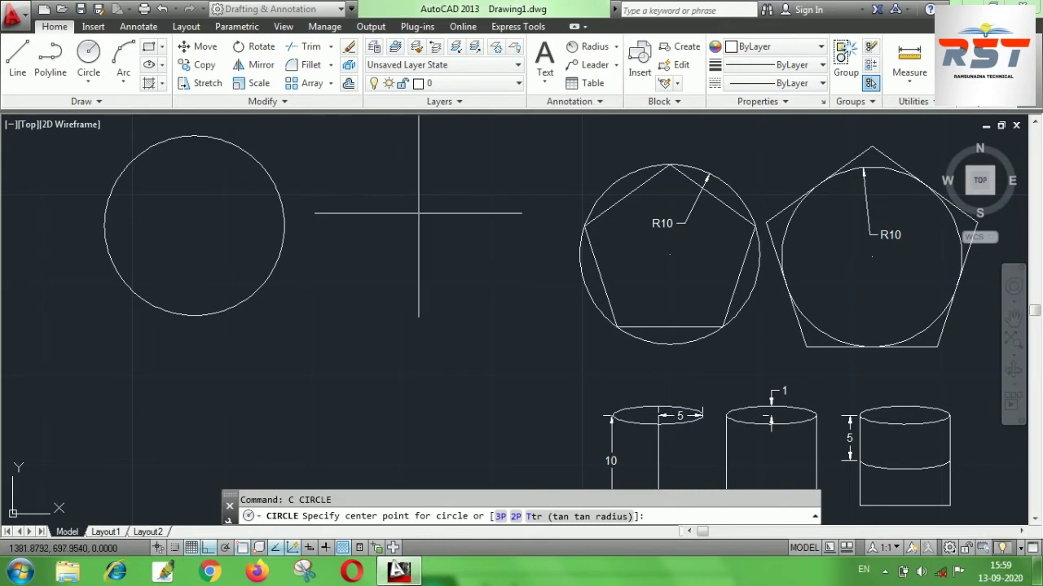
{"action": "left_click", "coordinate": [423, 216]}
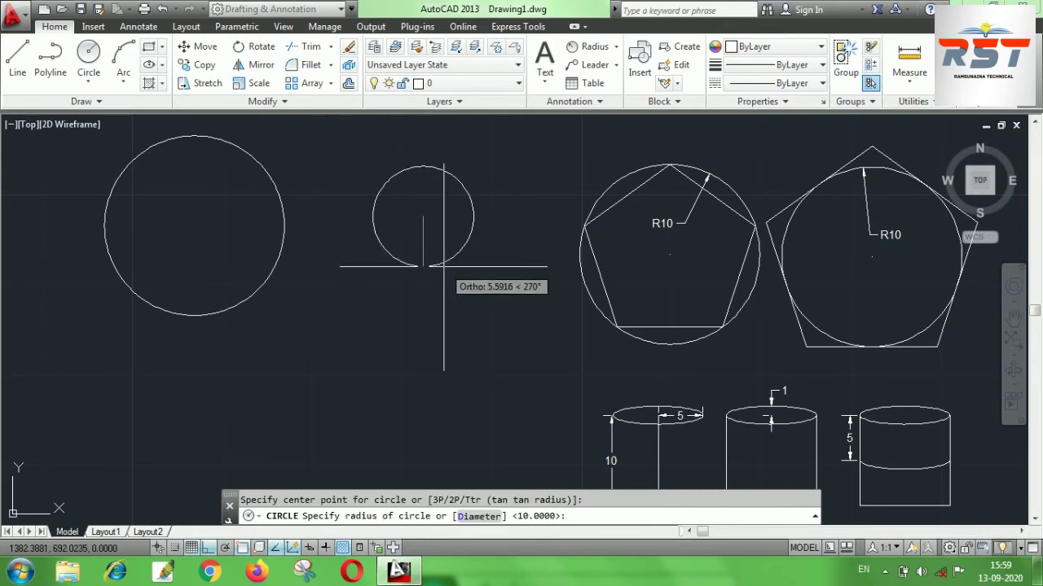
{"action": "type", "text": "1"}
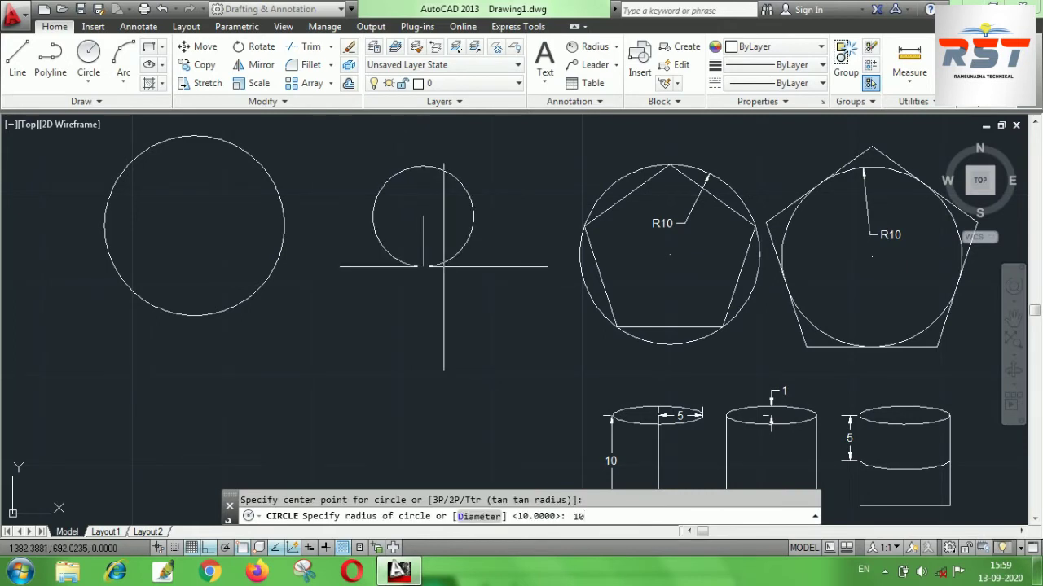
{"action": "type", "text": "0"}
{"action": "key", "text": "Return"}
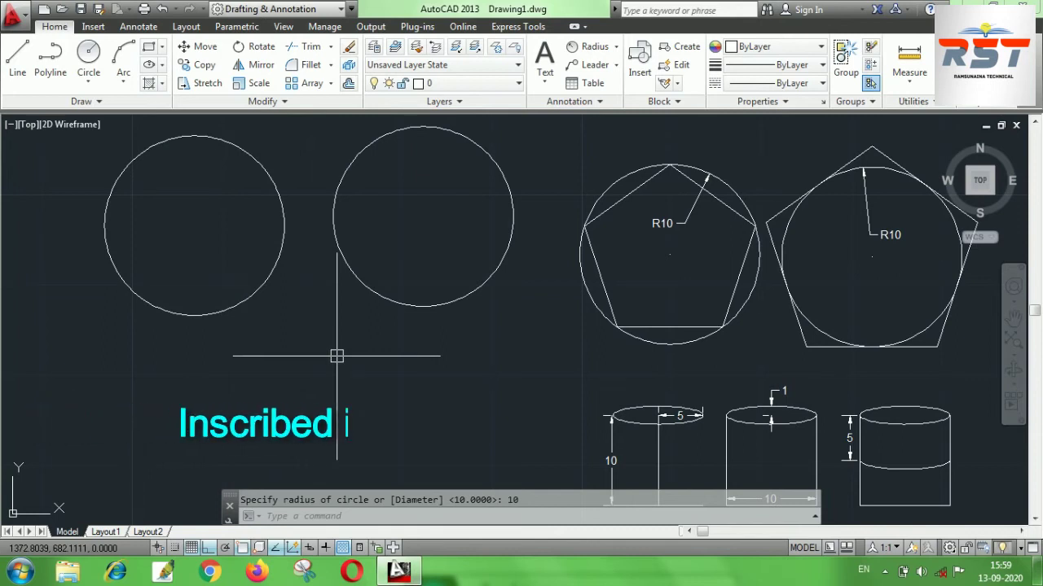
Draw a 5-sided polygon centred on the first new circle, inscribed in circle with radius 10
{"action": "type", "text": "po"}
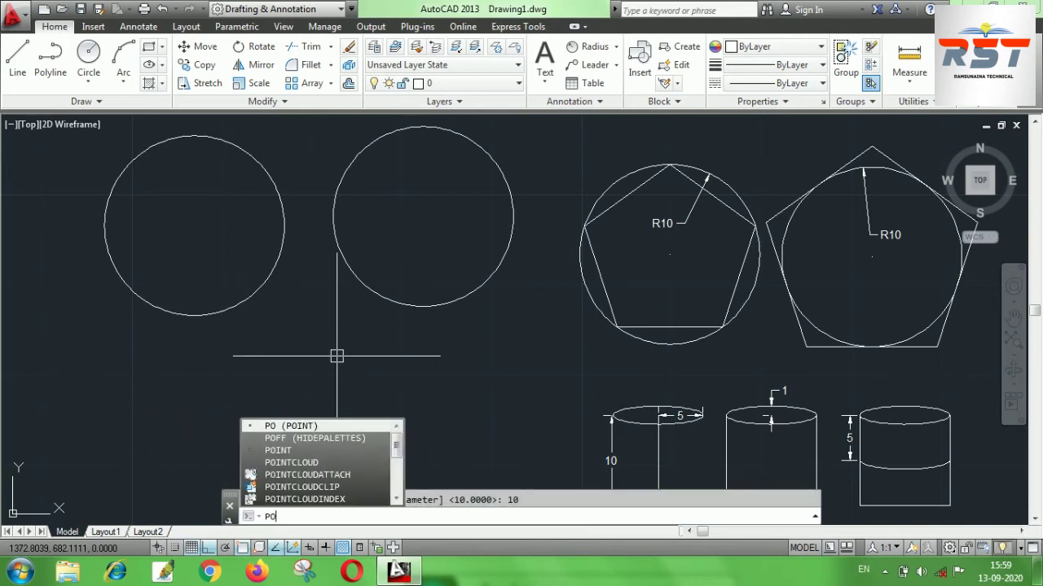
{"action": "type", "text": "l"}
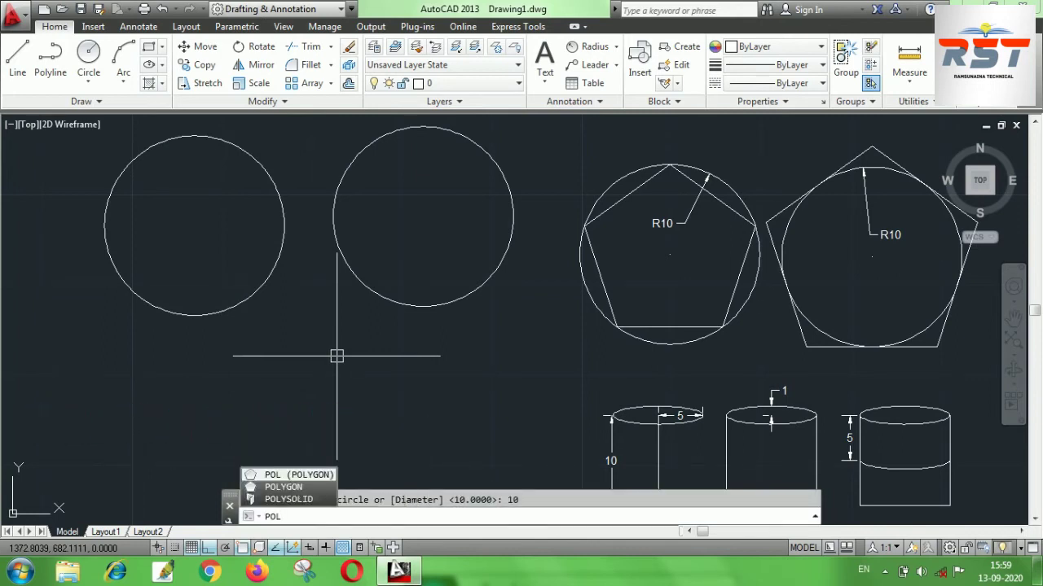
{"action": "key", "text": "Return"}
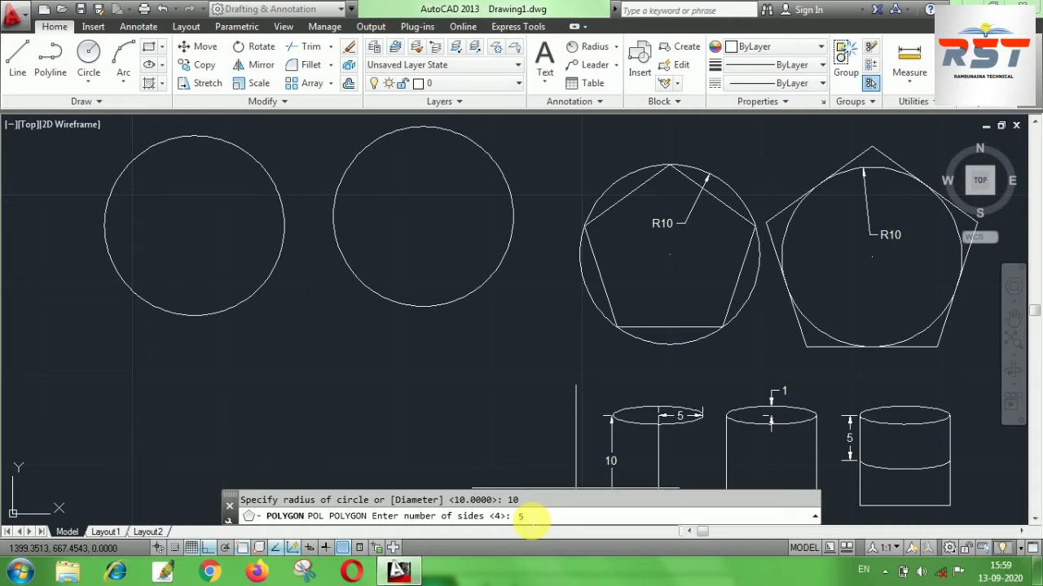
{"action": "key", "text": "Return"}
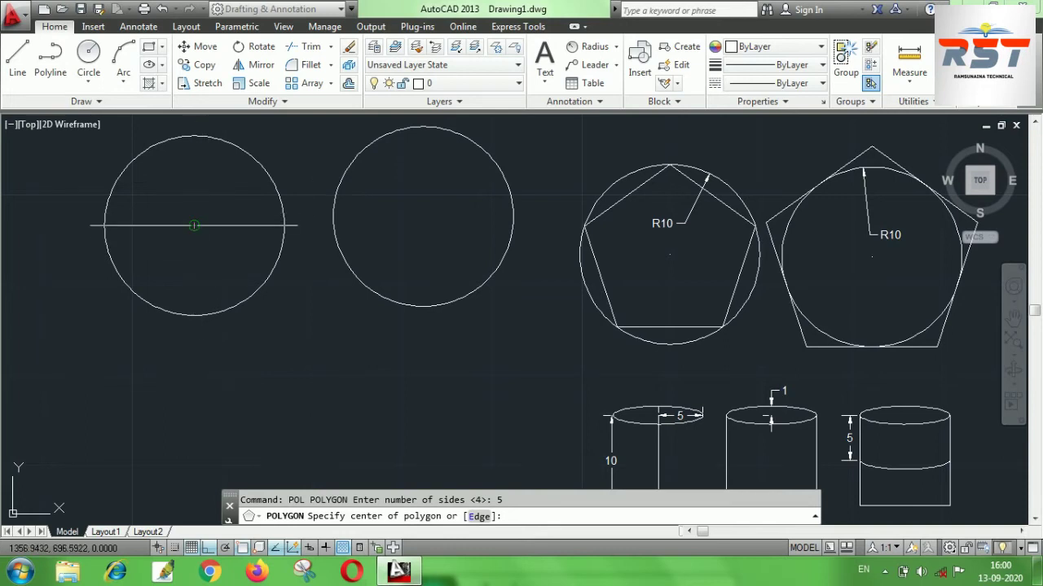
{"action": "left_click", "coordinate": [194, 224]}
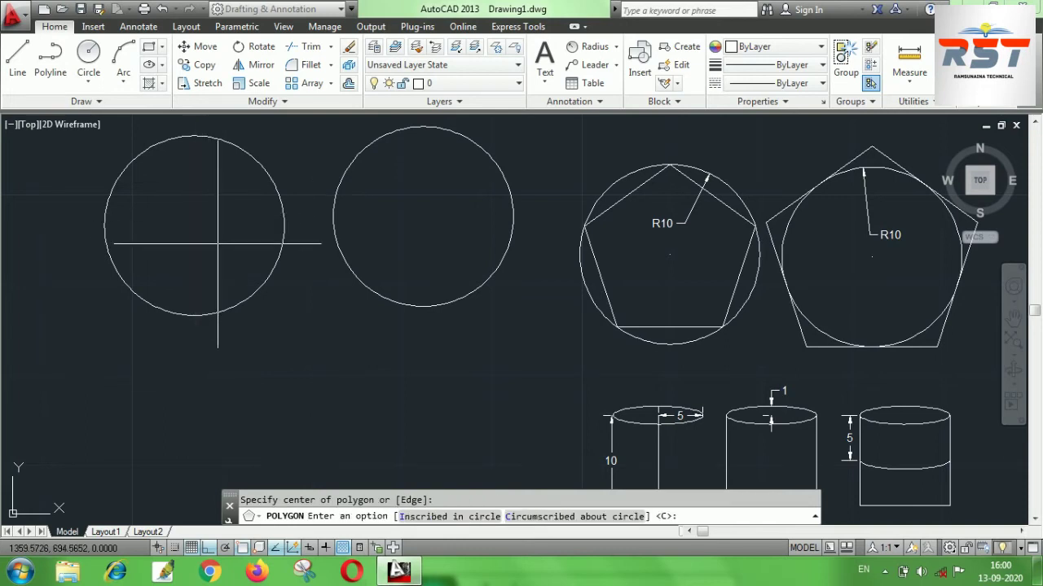
{"action": "left_click", "coordinate": [308, 519]}
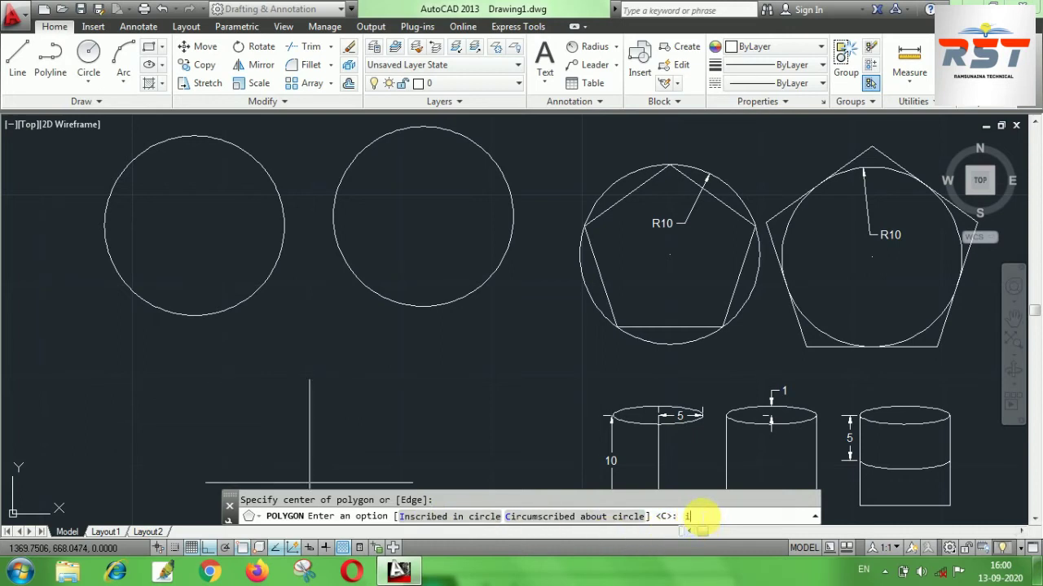
{"action": "key", "text": "Return"}
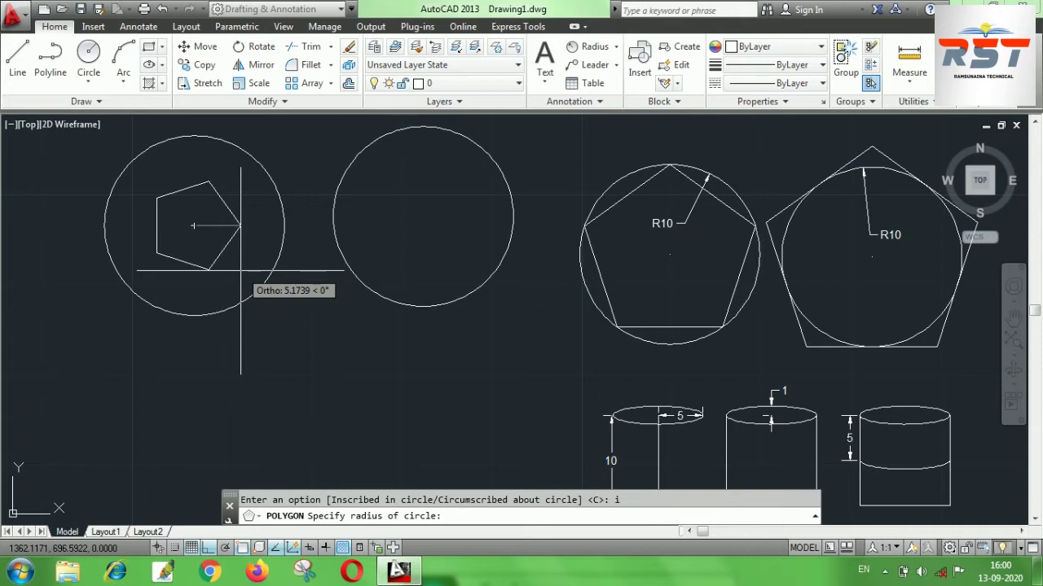
{"action": "type", "text": "10"}
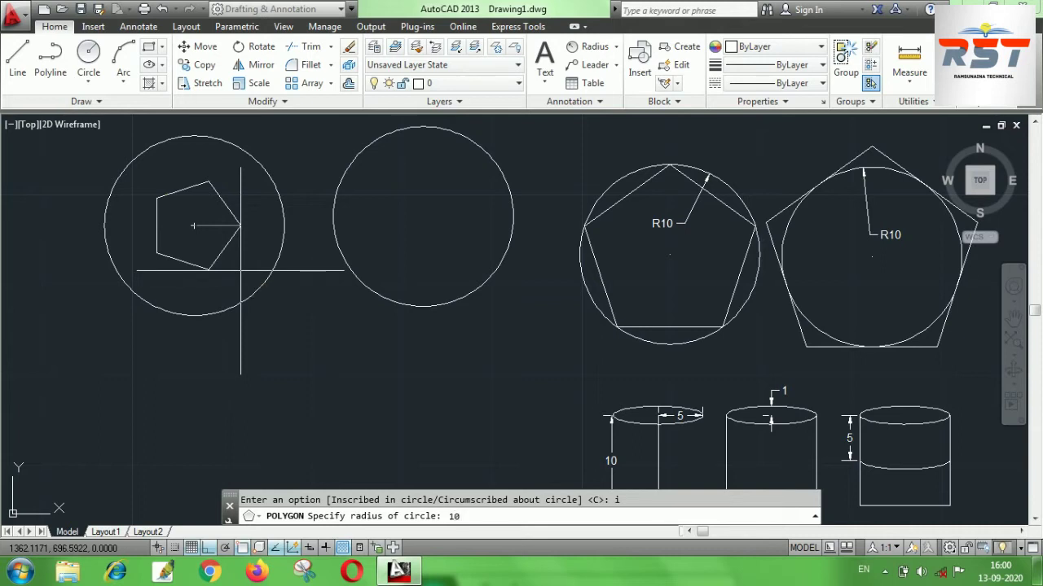
{"action": "key", "text": "Return"}
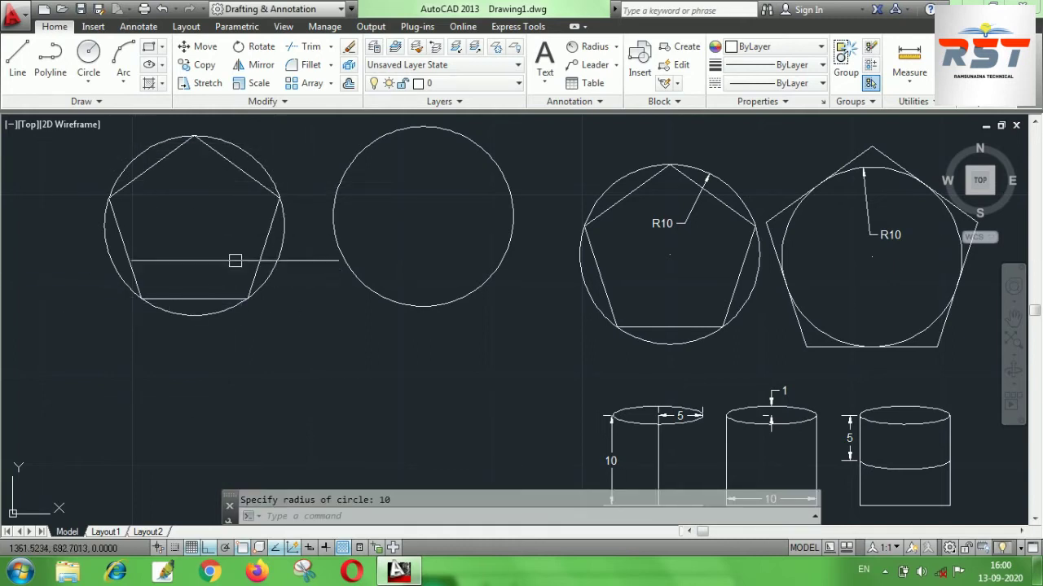
Add a radius dimension to the circle around the new inscribed pentagon, placing its text inside
{"action": "left_click", "coordinate": [597, 51]}
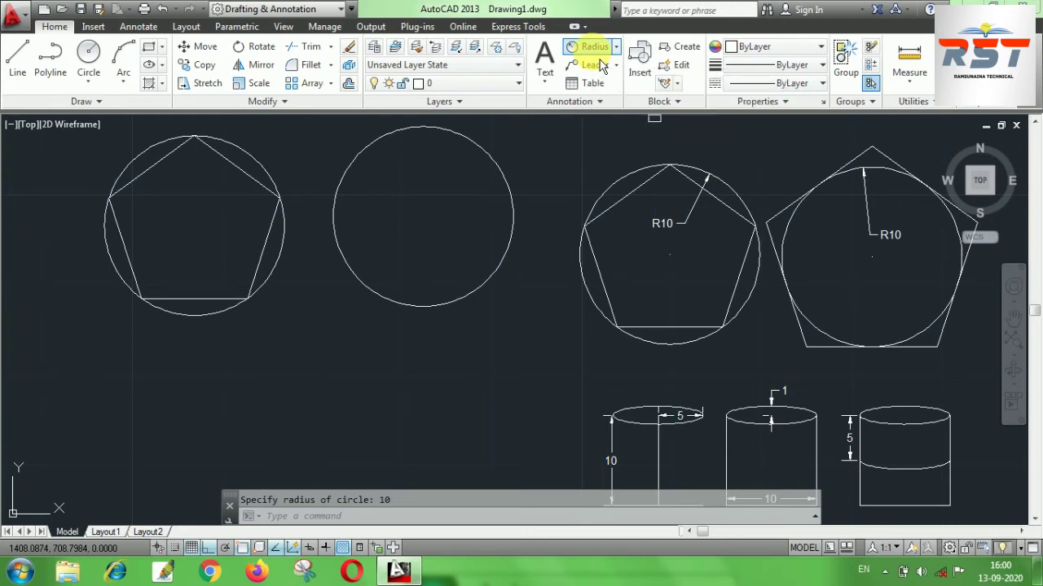
{"action": "left_click", "coordinate": [246, 157]}
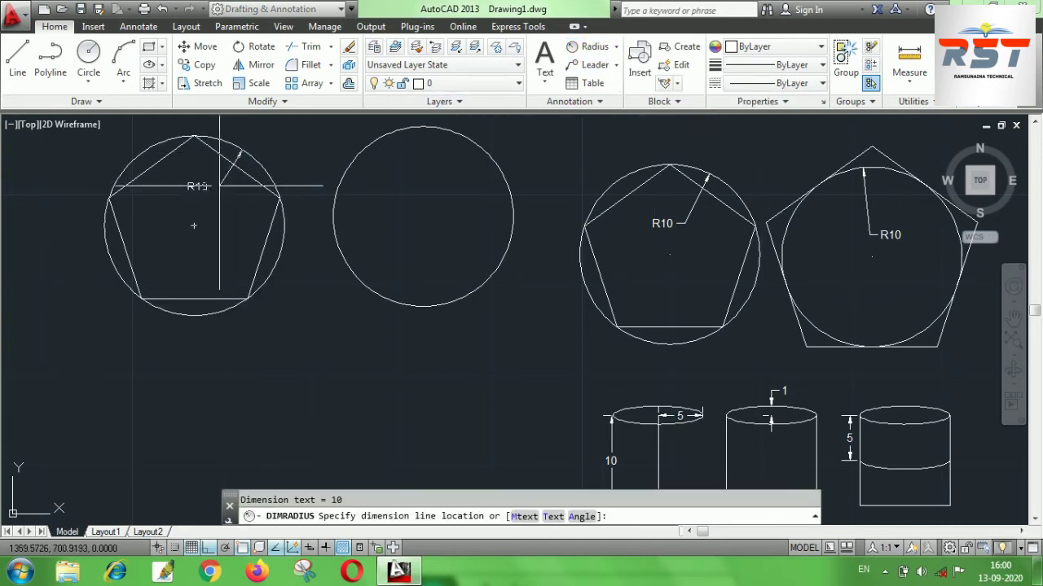
{"action": "left_click", "coordinate": [214, 189]}
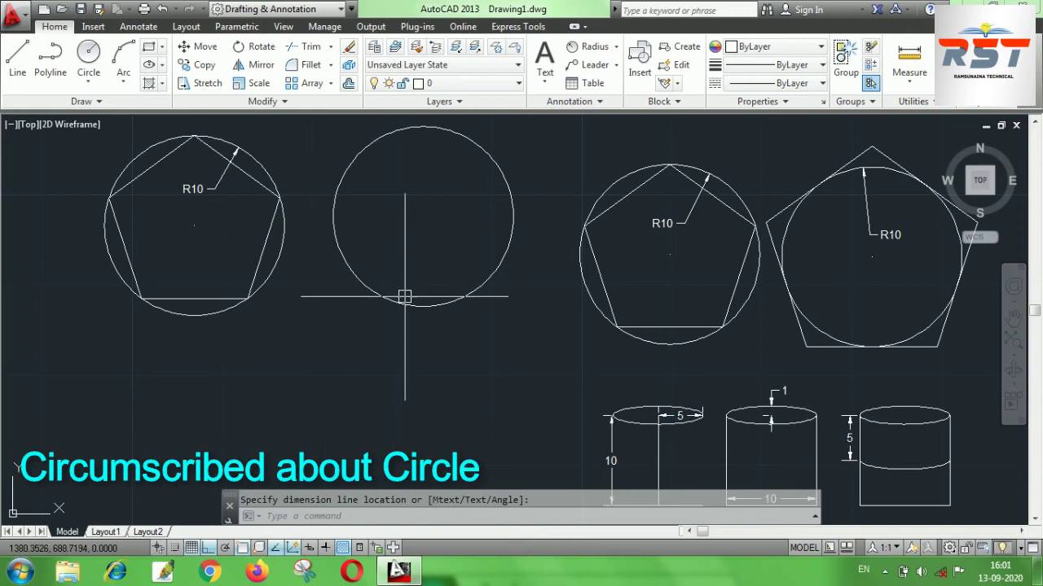
Draw a 5-sided polygon centred on the second new circle, circumscribed about circle with radius 10
{"action": "type", "text": "POL"}
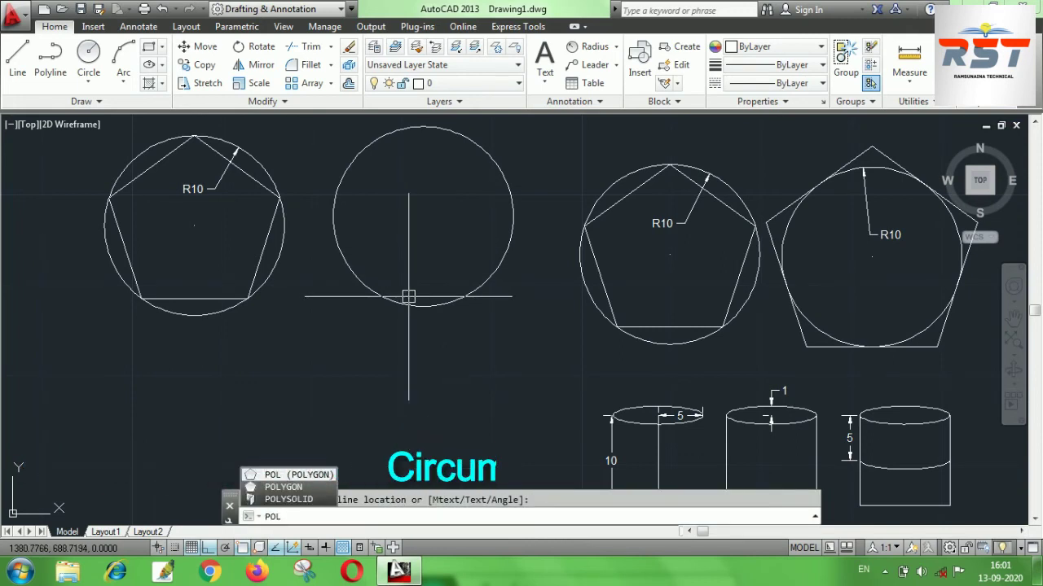
{"action": "key", "text": "Return"}
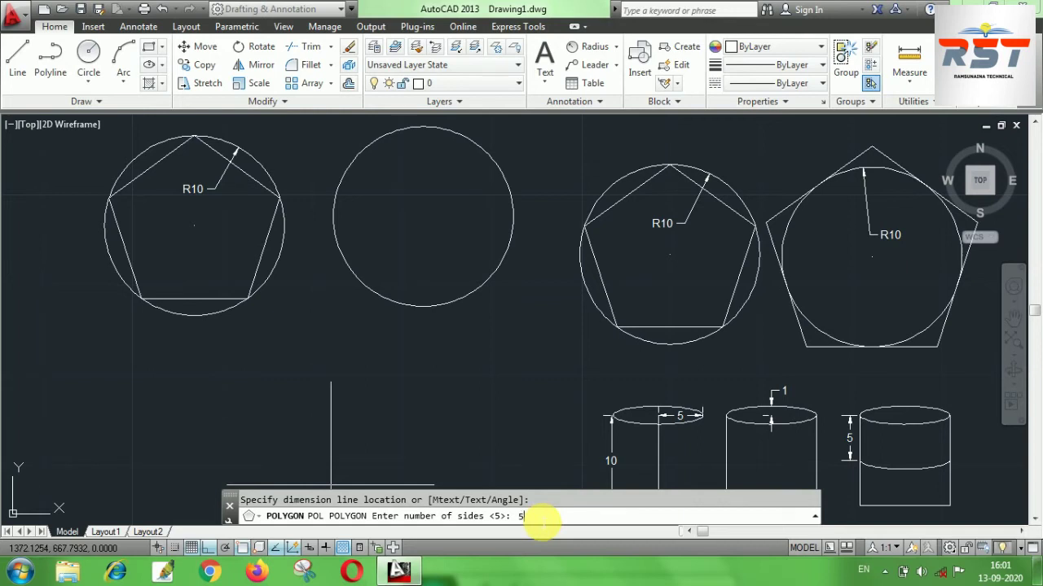
{"action": "key", "text": "Return"}
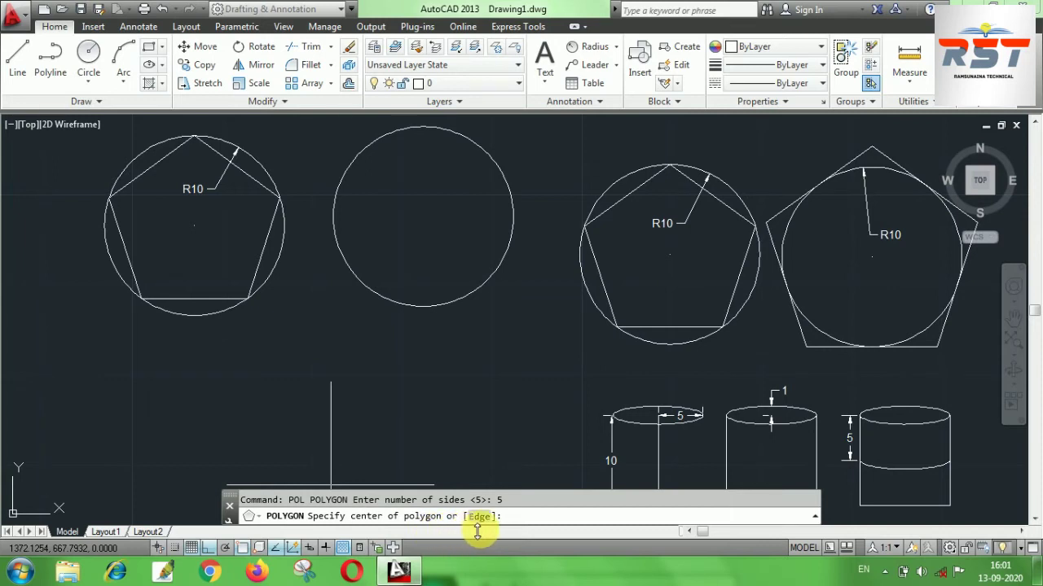
{"action": "left_click", "coordinate": [423, 218]}
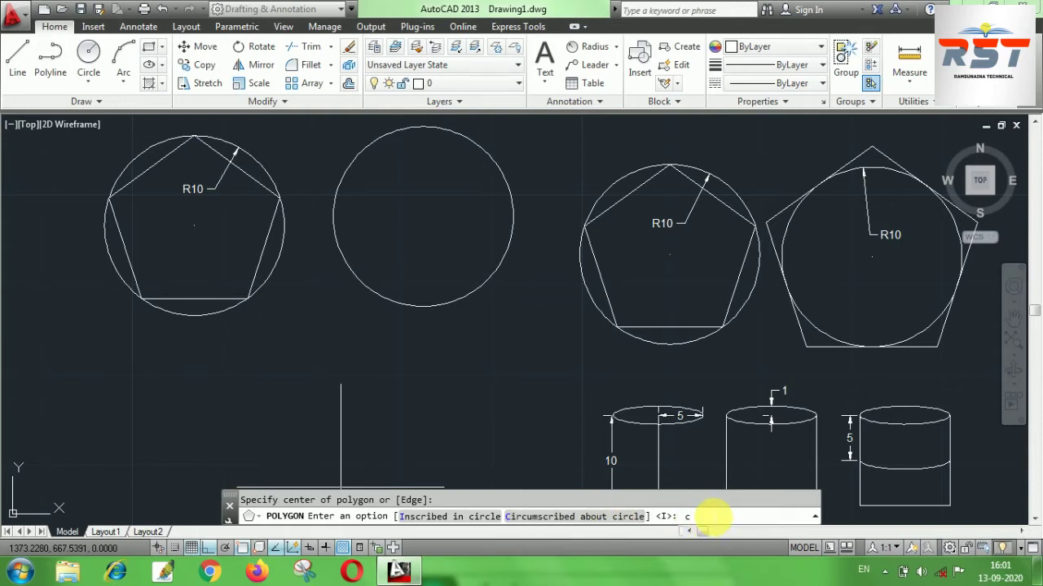
{"action": "key", "text": "Return"}
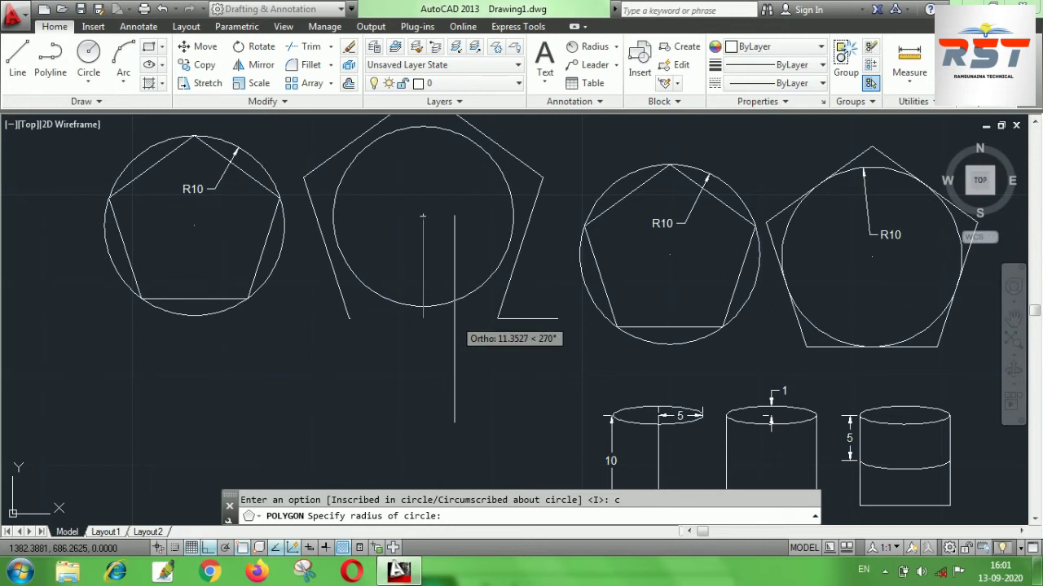
{"action": "type", "text": "10"}
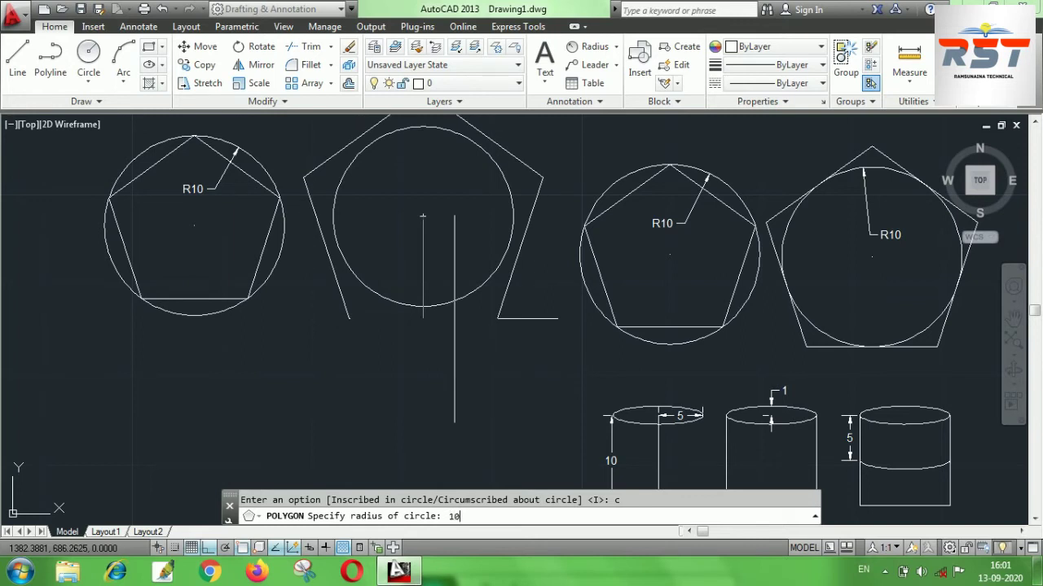
{"action": "key", "text": "Return"}
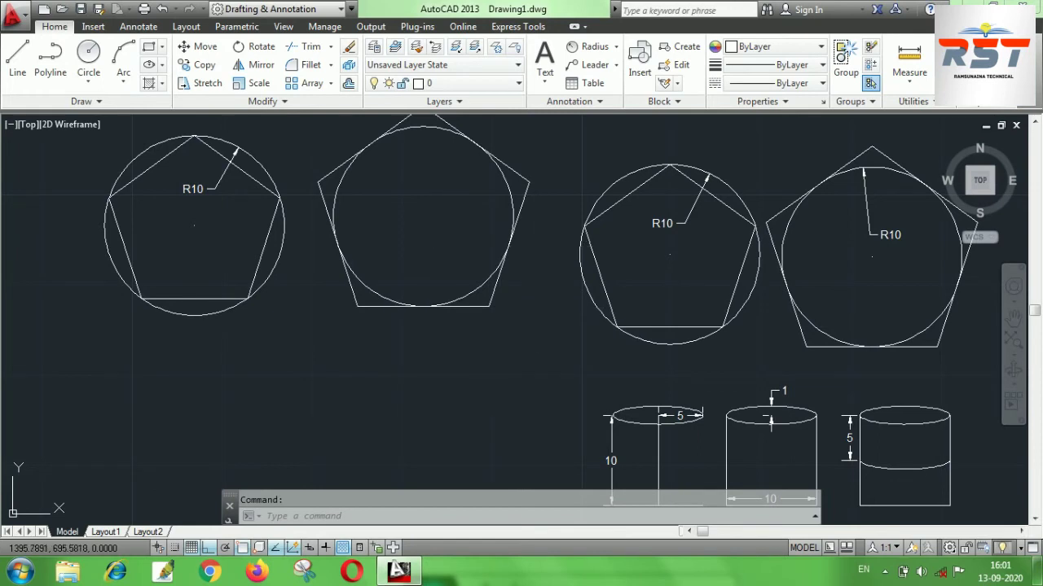
Add a radius dimension to the circle inside the new circumscribed pentagon, placing its text within the circle
{"action": "left_click", "coordinate": [588, 46]}
{"action": "left_click", "coordinate": [430, 126]}
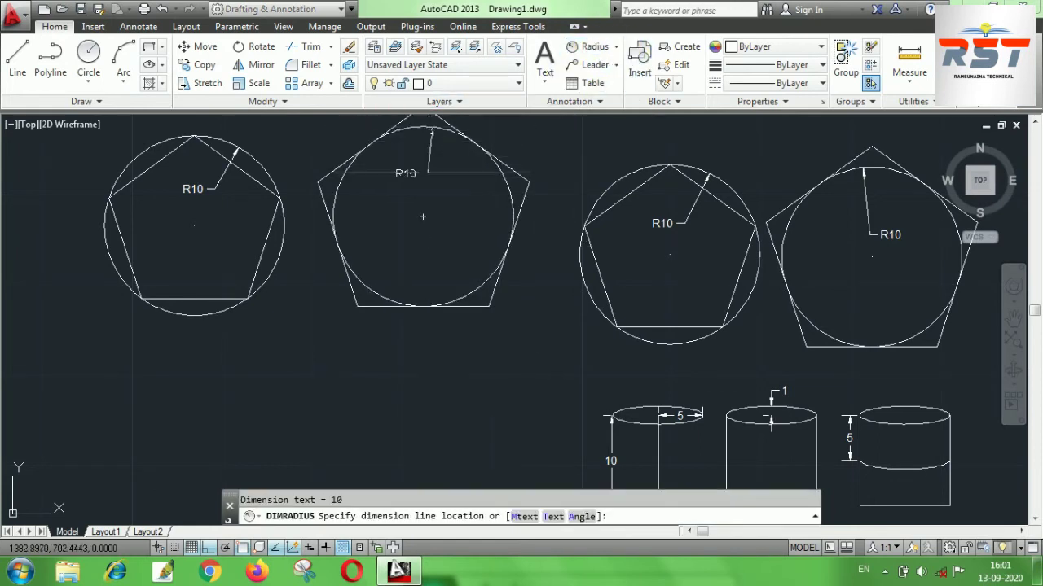
{"action": "left_click", "coordinate": [428, 179]}
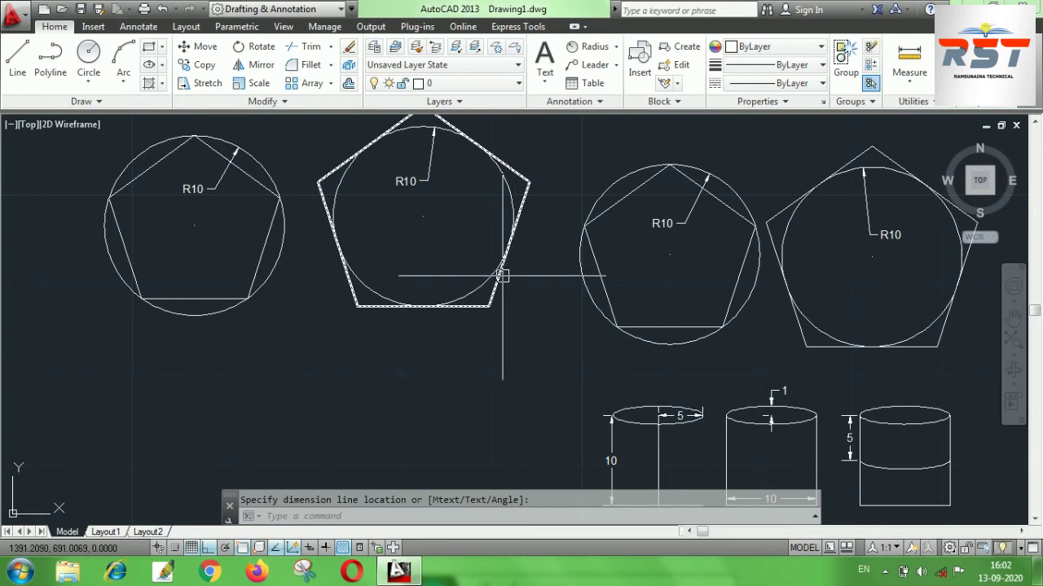
{"action": "mouse_move", "coordinate": [442, 258]}
{"action": "middle_mouse_down"}
{"action": "mouse_move", "coordinate": [481, 254]}
{"action": "mouse_move", "coordinate": [449, 221]}
{"action": "middle_mouse_up"}
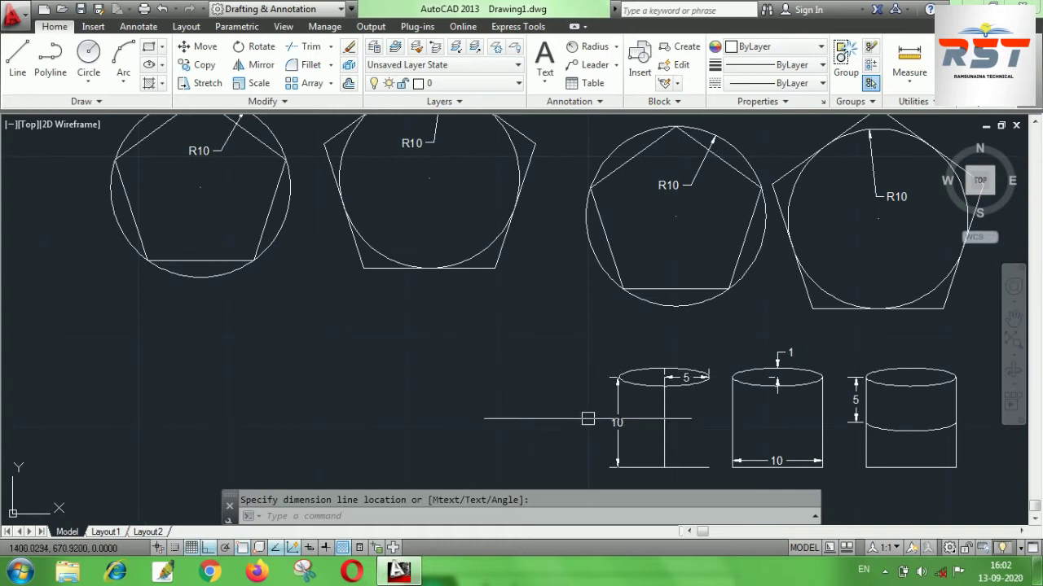
{"action": "middle_click_drag", "start_coordinate": [532, 384], "coordinate": [535, 349]}
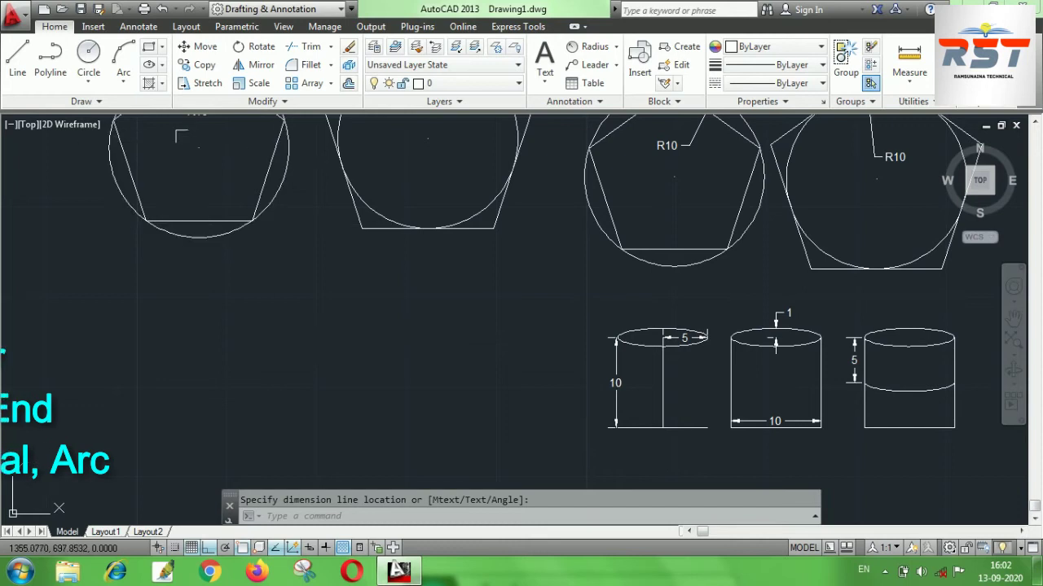
{"action": "left_click", "coordinate": [167, 70]}
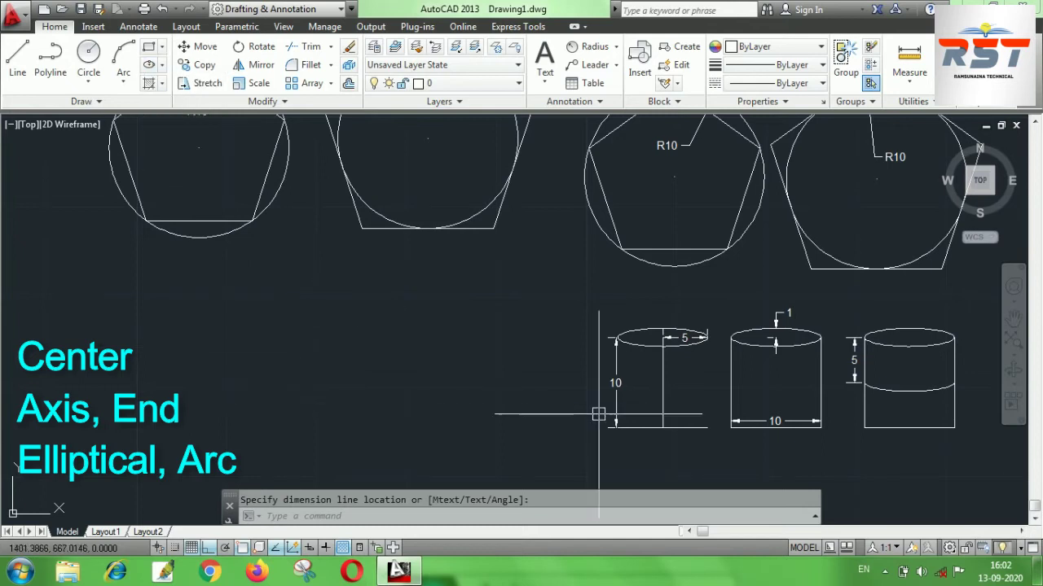
{"action": "left_click", "coordinate": [610, 438]}
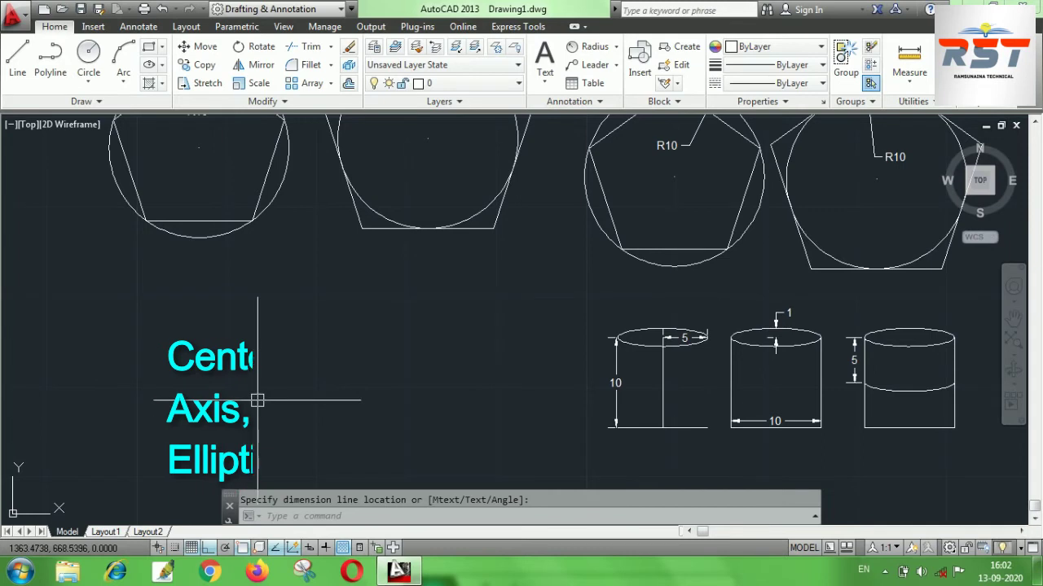
Draw a horizontal base line 10 units long in the empty area below the inscribed pentagon without a radius dimension
{"action": "key", "text": "Escape"}
{"action": "type", "text": "l"}
{"action": "key", "text": "Return"}
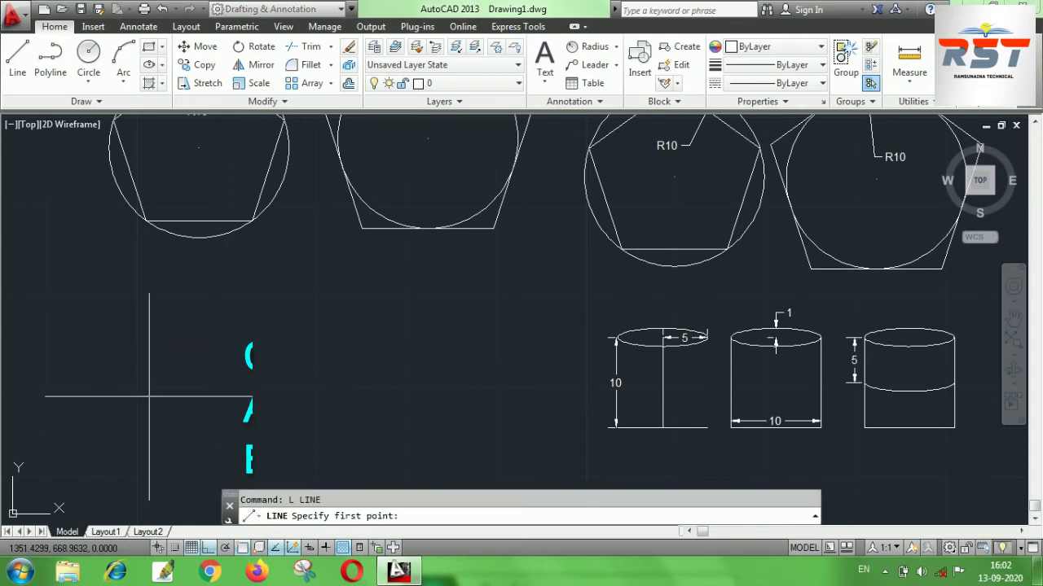
{"action": "left_click", "coordinate": [154, 433]}
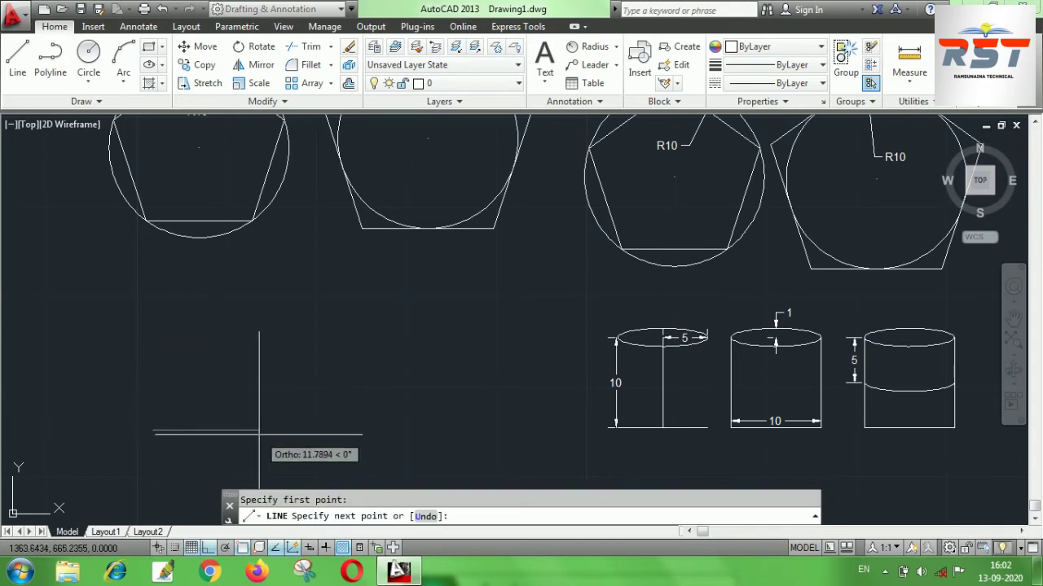
{"action": "type", "text": "1"}
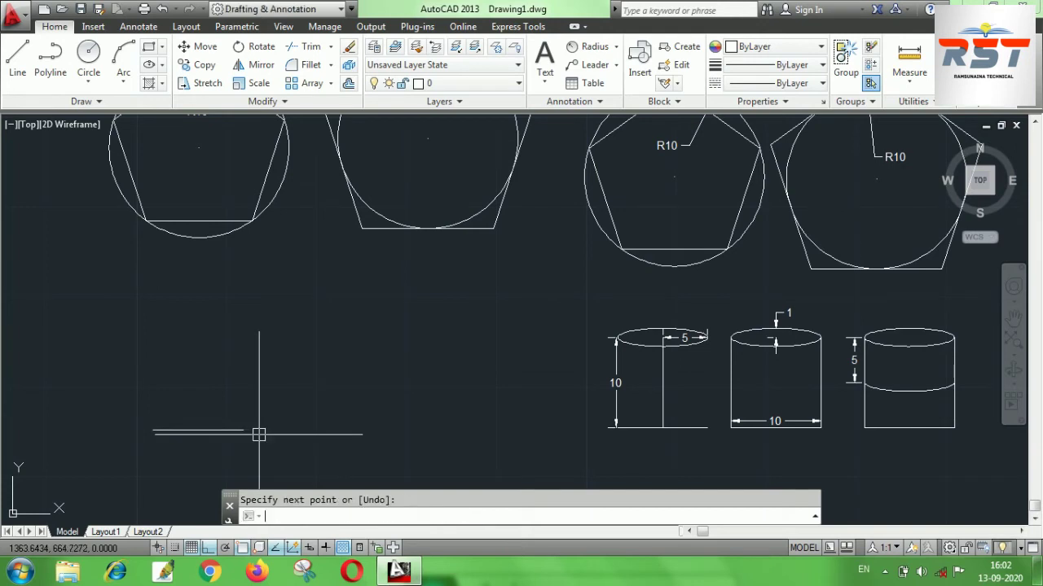
{"action": "key", "text": "Return"}
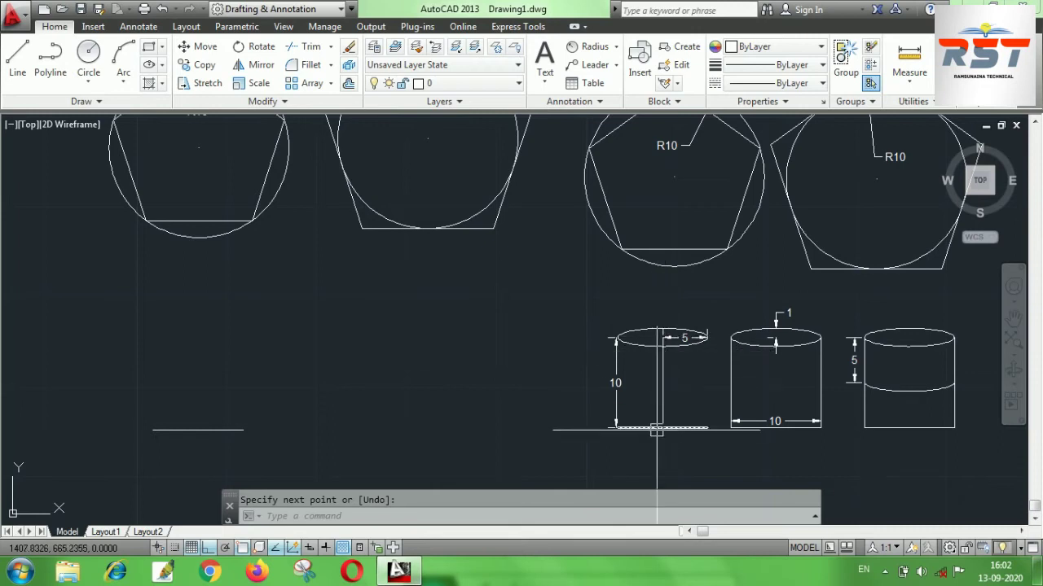
Draw a vertical line 10 units long upward from the midpoint of the base line
{"action": "type", "text": "L"}
{"action": "key", "text": "Return"}
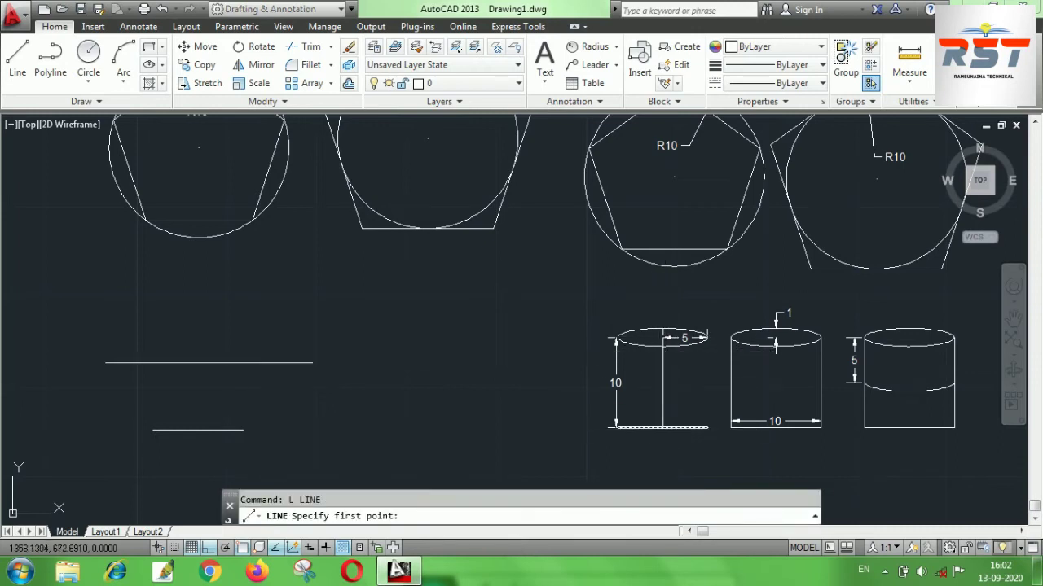
{"action": "left_click", "coordinate": [197, 430]}
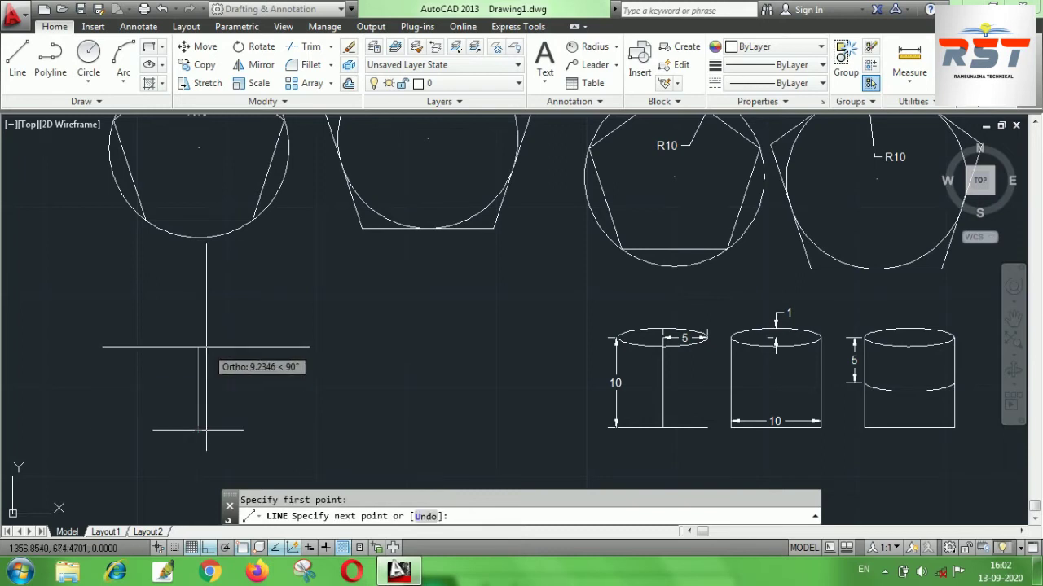
{"action": "type", "text": "1"}
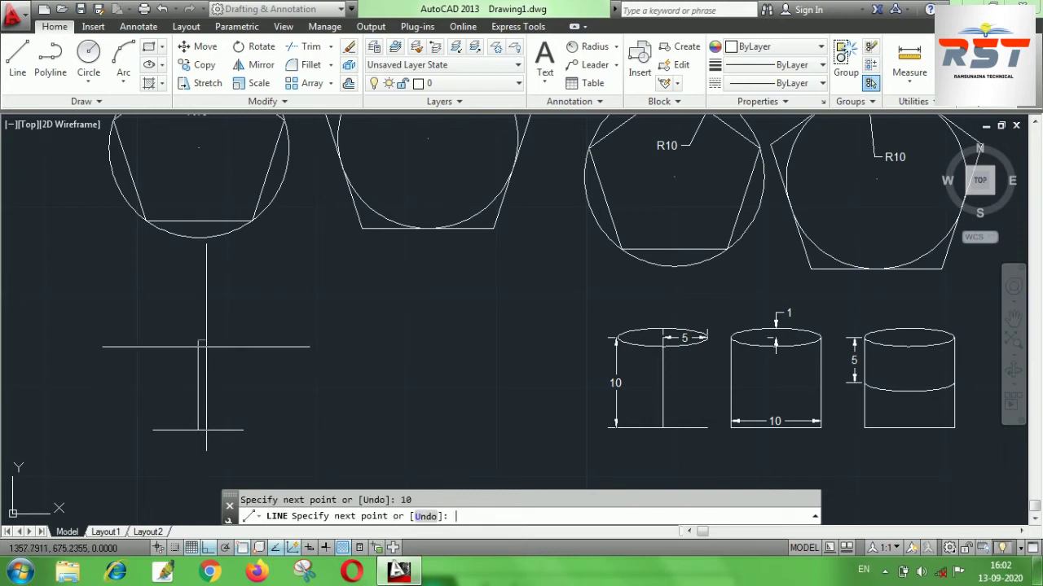
{"action": "key", "text": "Return"}
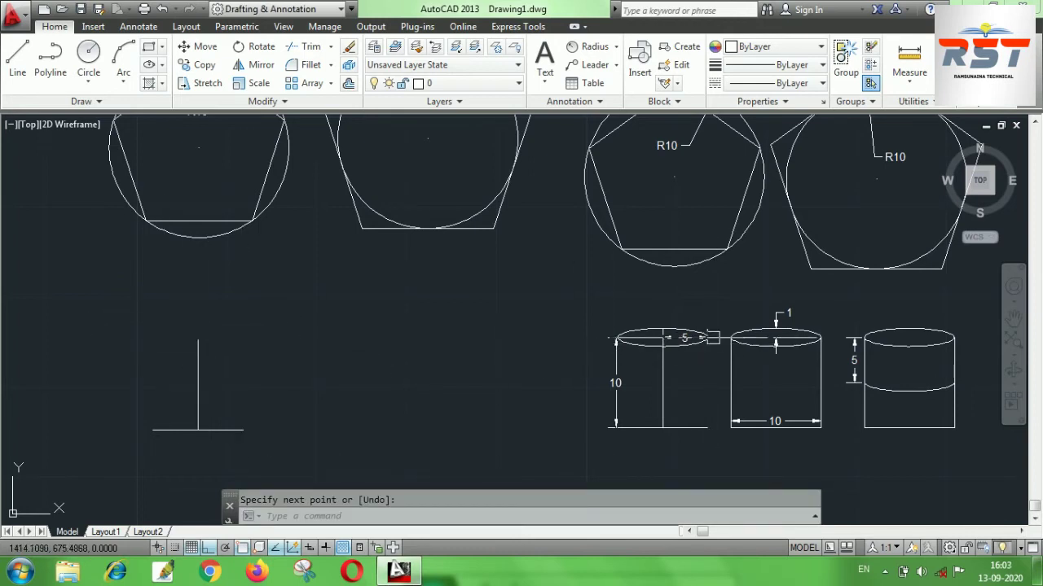
Draw a centre-defined ellipse on the vertical line's upper end, with a horizontal half-axis of 5 and other axis distance of 1
{"action": "scroll", "coordinate": [664, 326], "scroll_direction": "up", "scroll_amount": 4}
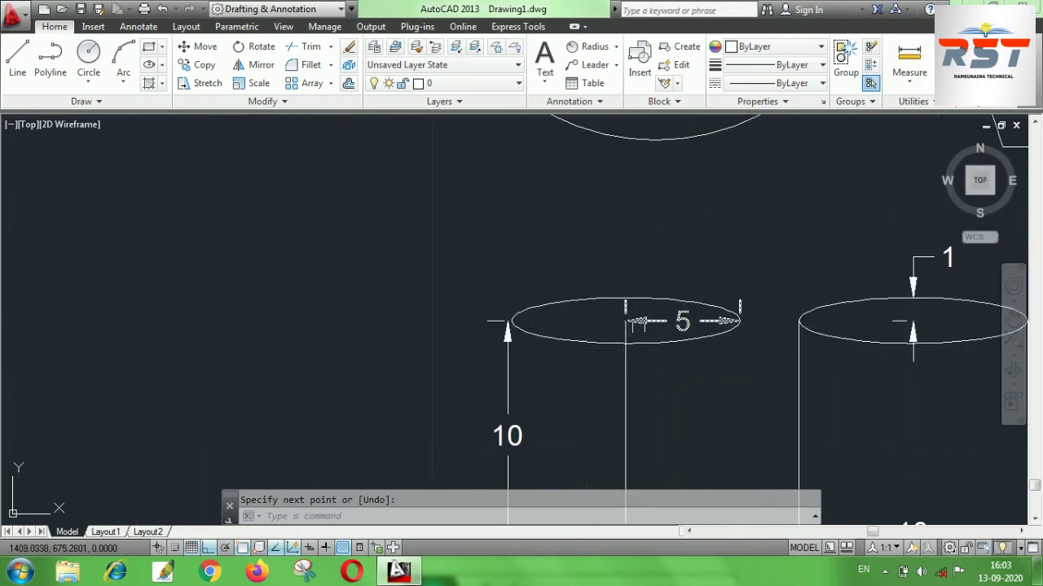
{"action": "scroll", "coordinate": [681, 324], "scroll_direction": "down", "scroll_amount": 2}
{"action": "scroll", "coordinate": [681, 323], "scroll_direction": "down", "scroll_amount": 2}
{"action": "left_click", "coordinate": [681, 322]}
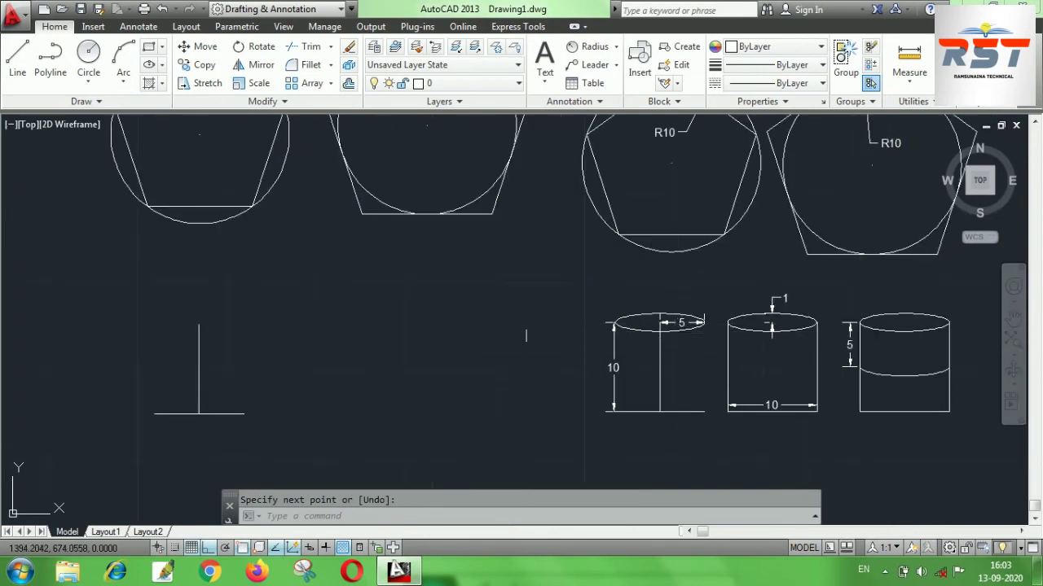
{"action": "left_click", "coordinate": [163, 66]}
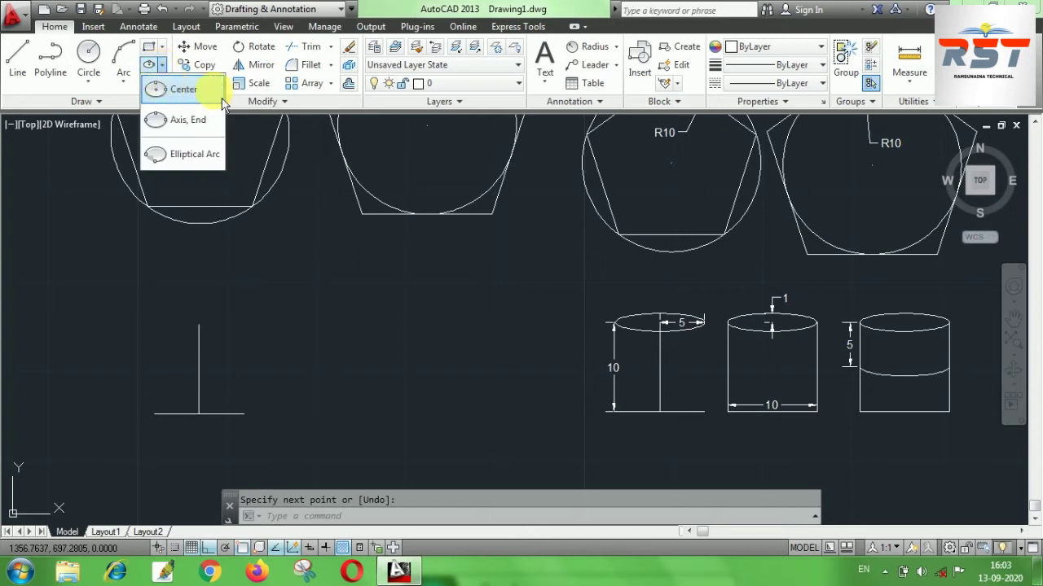
{"action": "left_click", "coordinate": [330, 311]}
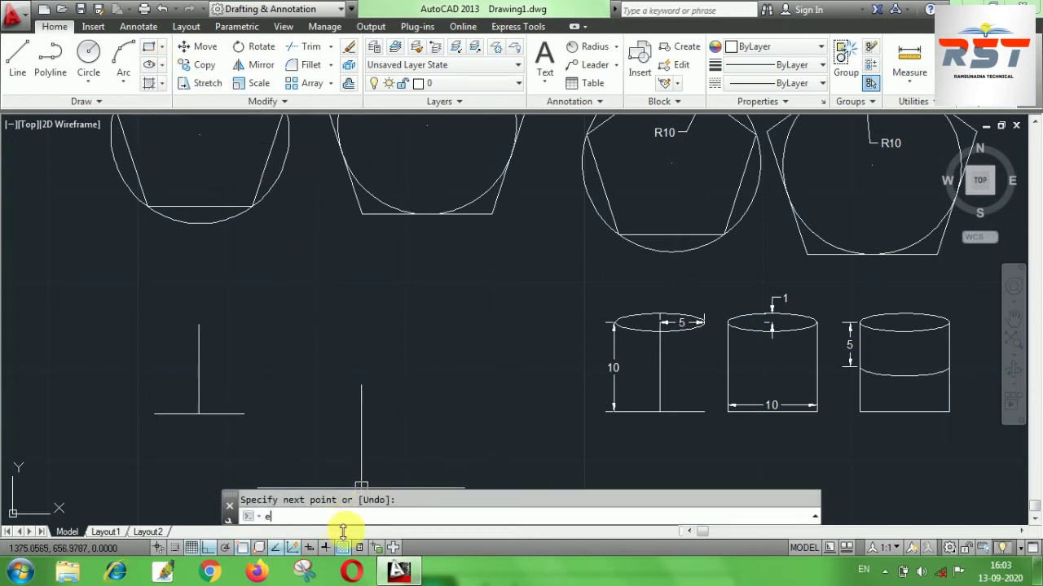
{"action": "type", "text": "el"}
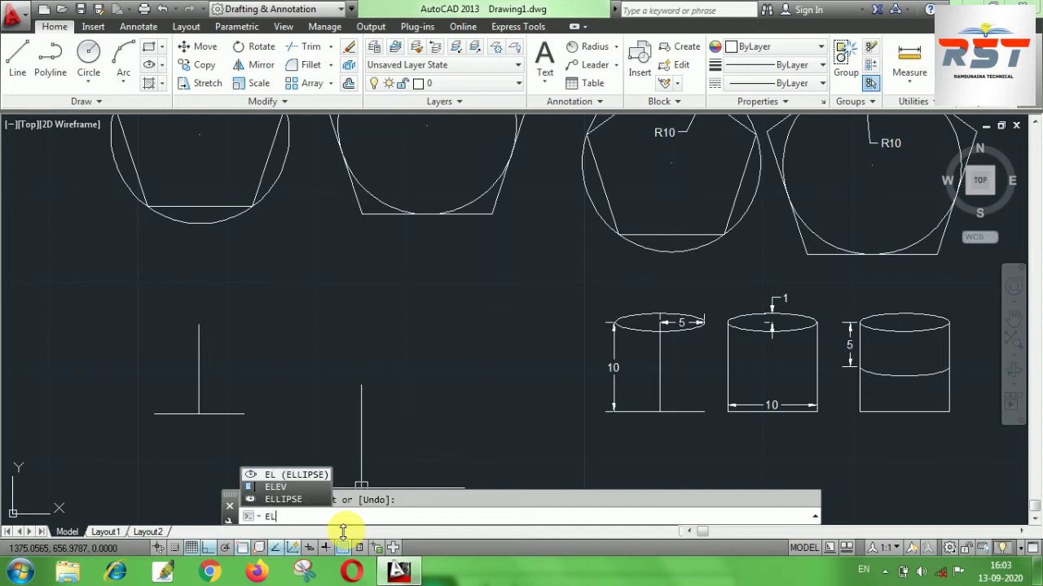
{"action": "key", "text": "Return"}
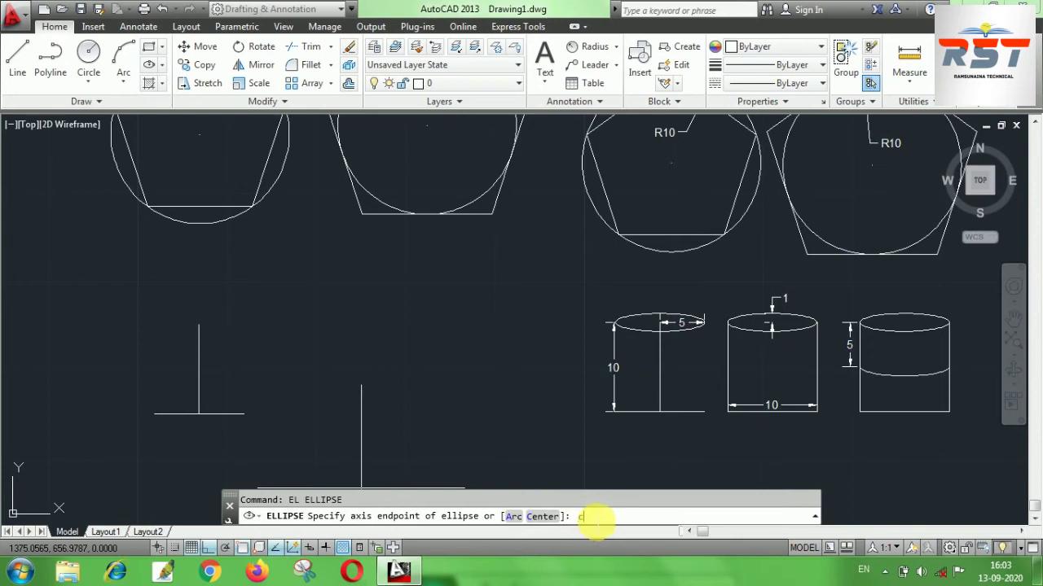
{"action": "key", "text": "Return"}
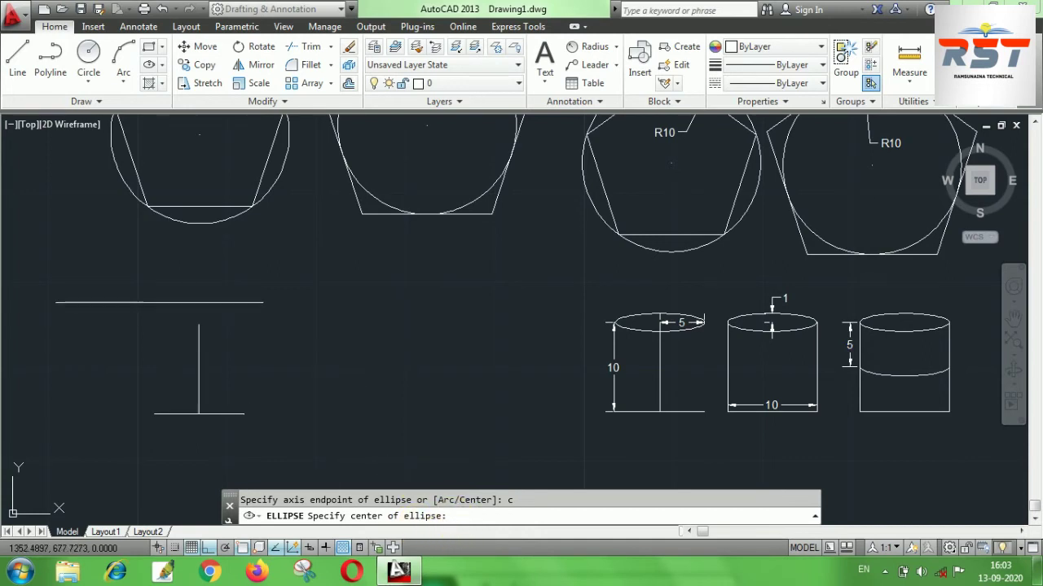
{"action": "left_click", "coordinate": [199, 324]}
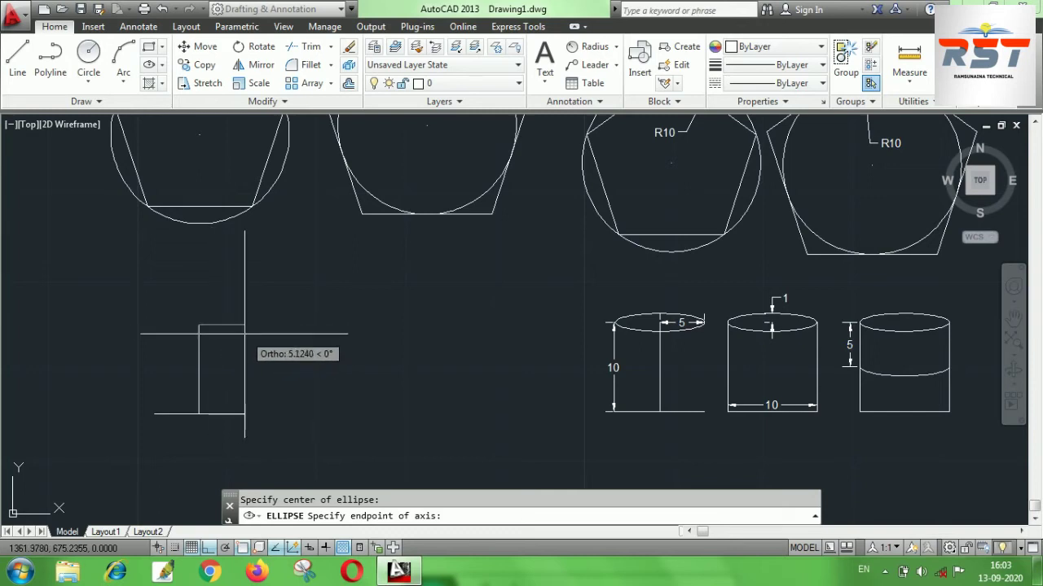
{"action": "type", "text": "5"}
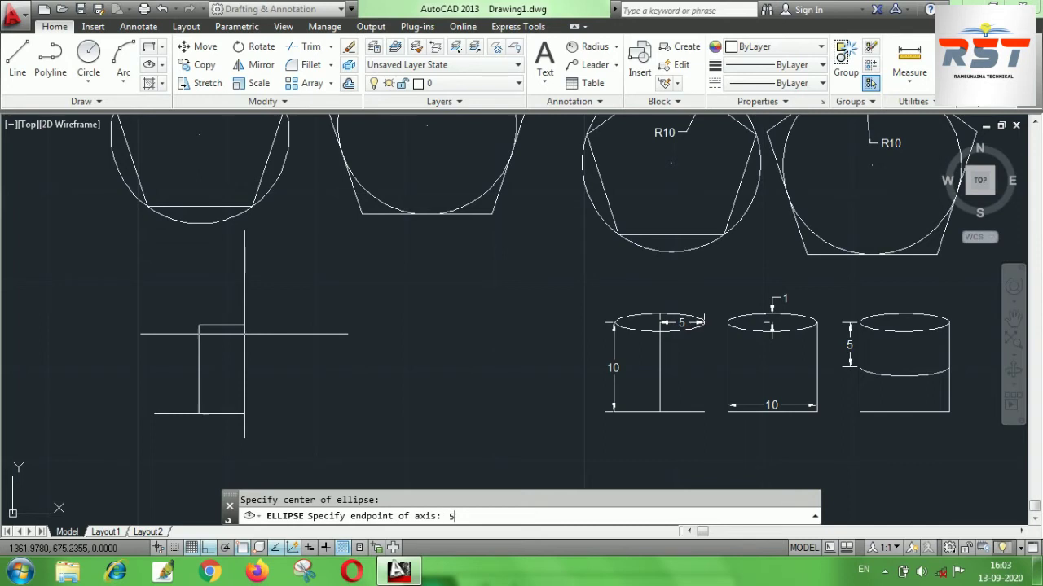
{"action": "key", "text": "Return"}
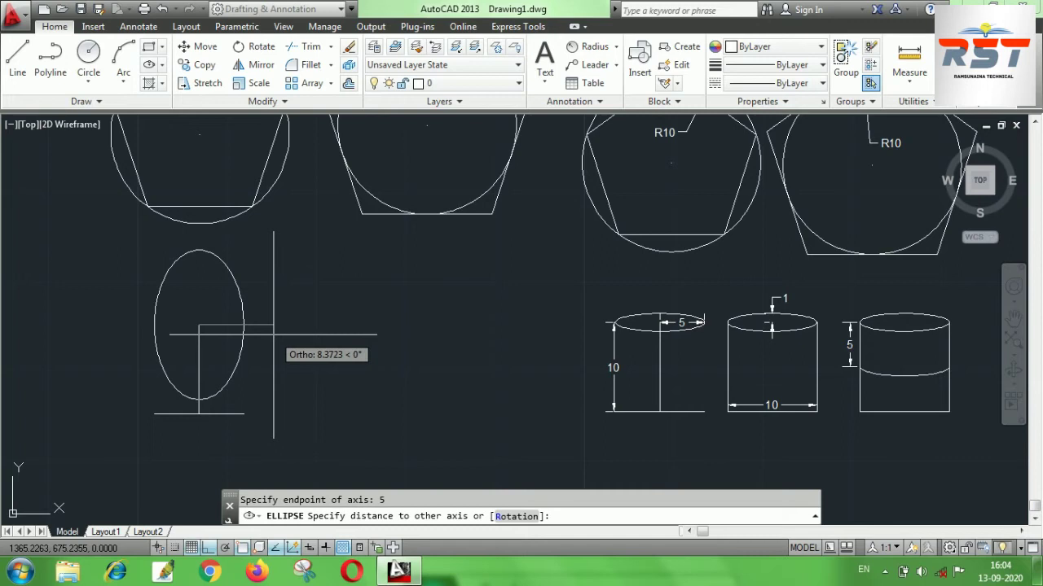
{"action": "type", "text": "1"}
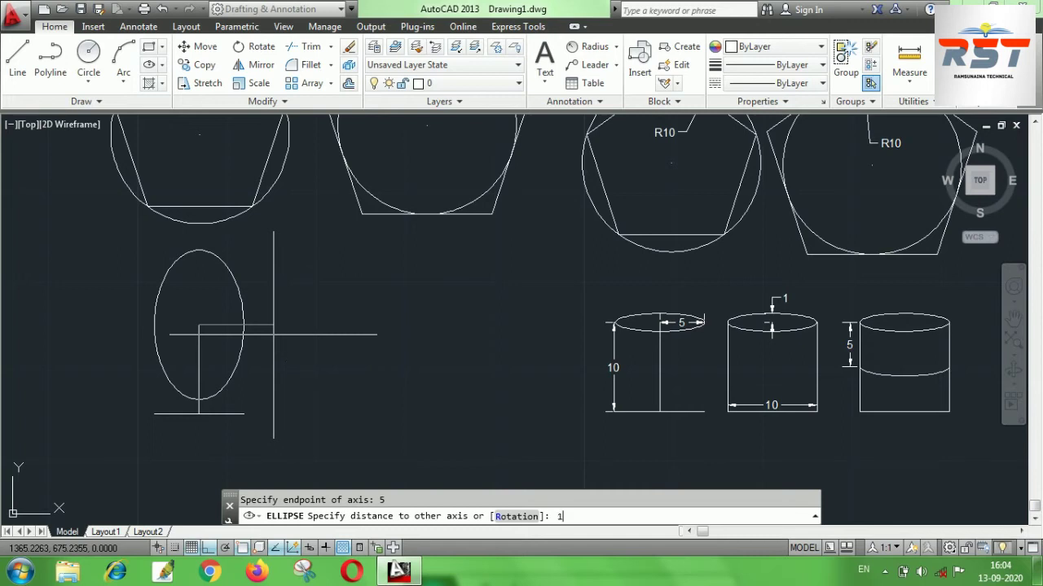
{"action": "key", "text": "Return"}
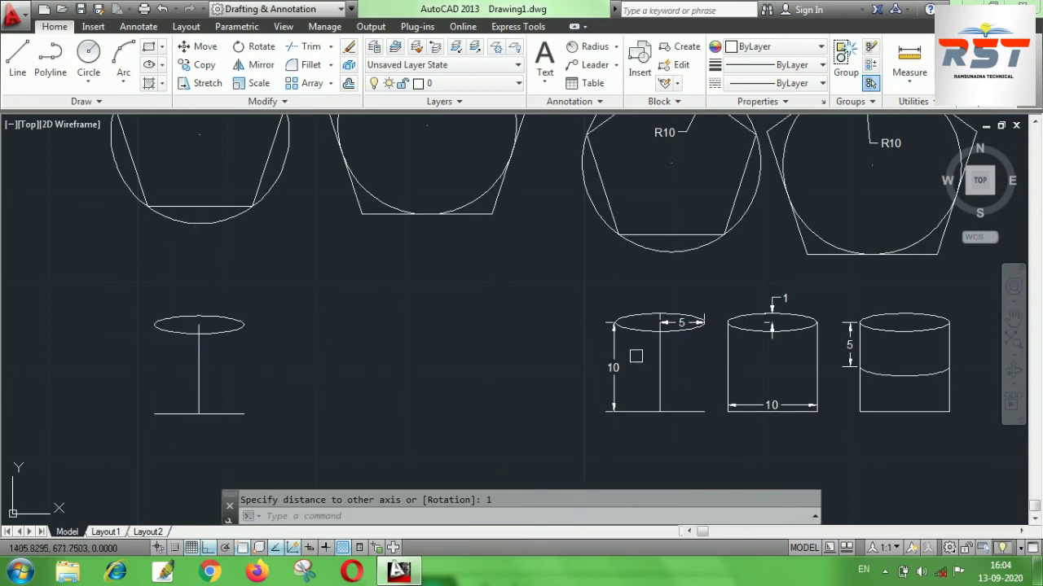
Draw a 10-unit horizontal base line to the right of the first ellipse figure, continuing 10 units vertically upward from its right end
{"action": "scroll", "coordinate": [782, 309], "scroll_direction": "up", "scroll_amount": 2}
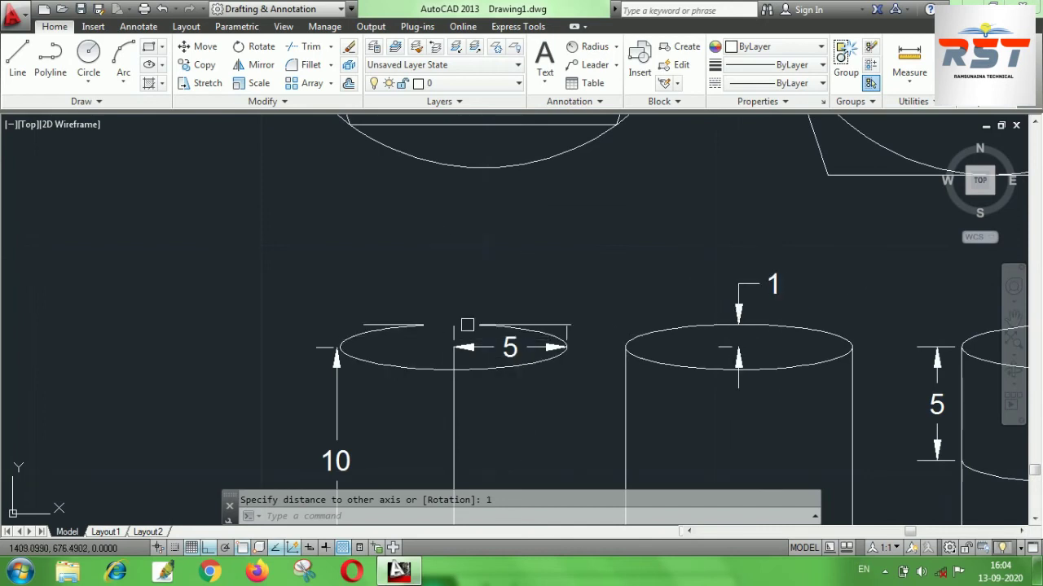
{"action": "scroll", "coordinate": [619, 252], "scroll_direction": "down", "scroll_amount": 4}
{"action": "middle_click_drag", "start_coordinate": [273, 326], "coordinate": [326, 337]}
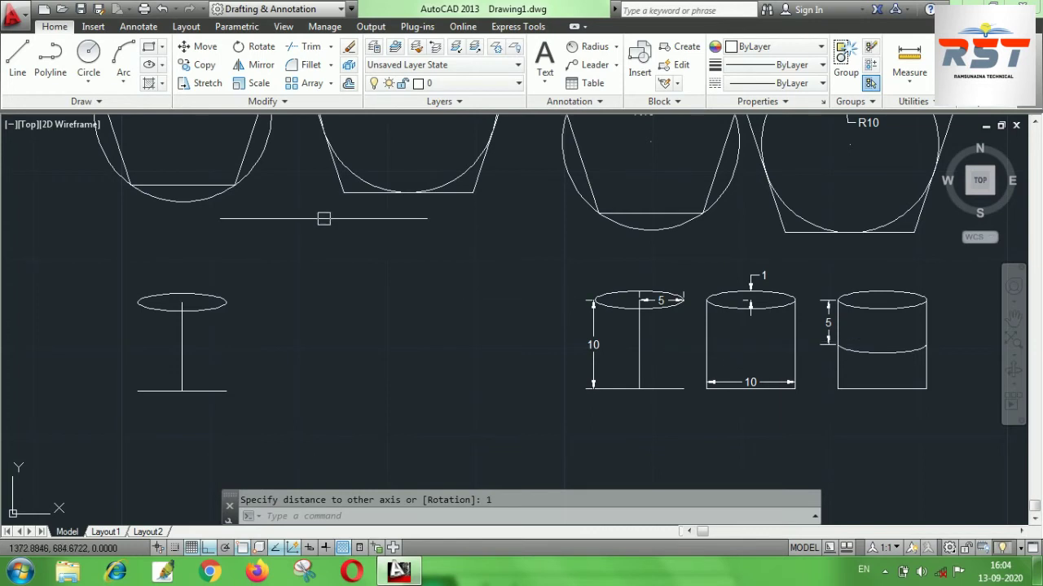
{"action": "left_click", "coordinate": [162, 65]}
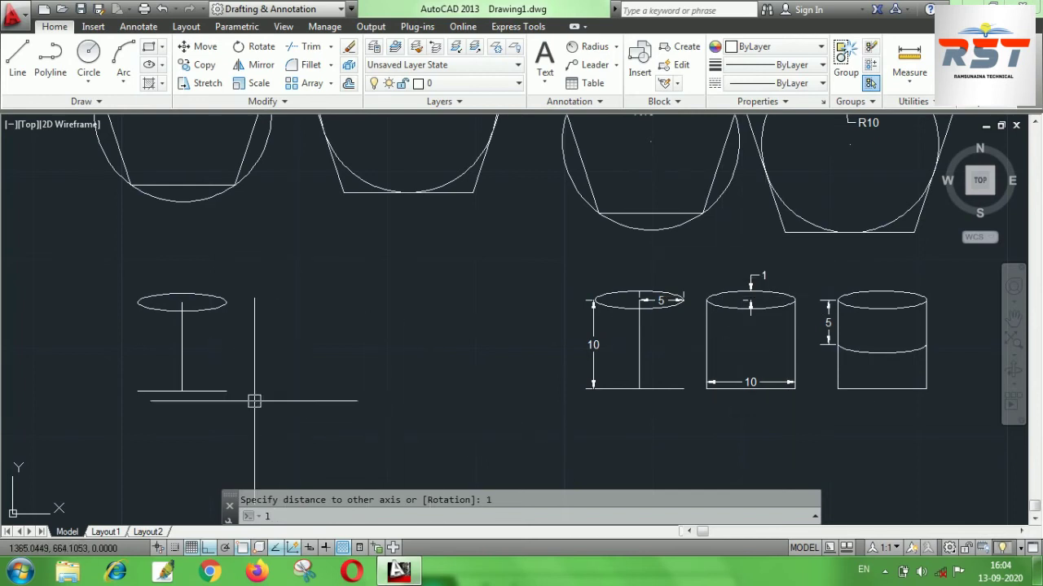
{"action": "type", "text": "l"}
{"action": "key", "text": "Return"}
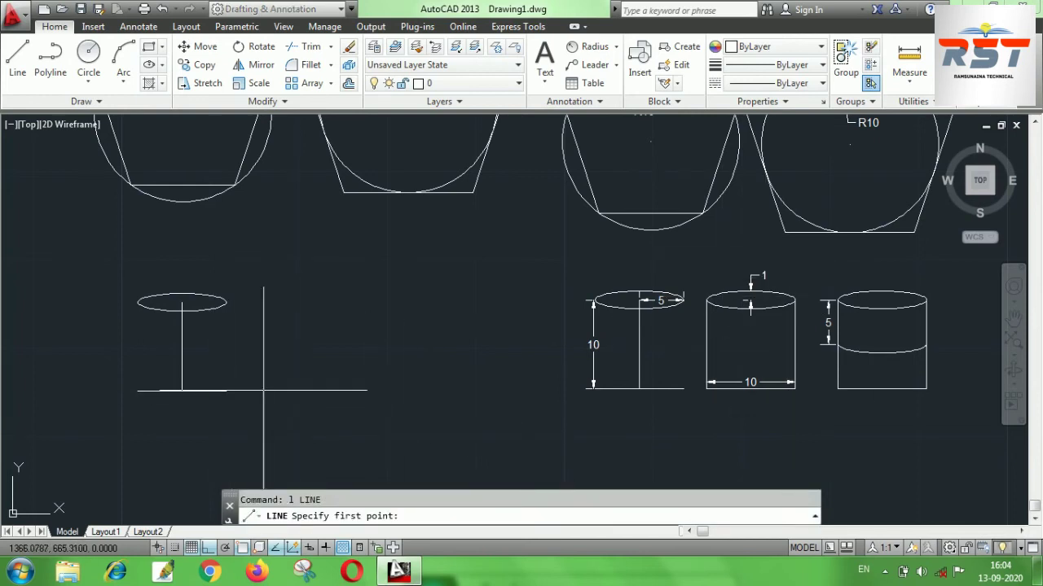
{"action": "left_click", "coordinate": [256, 391]}
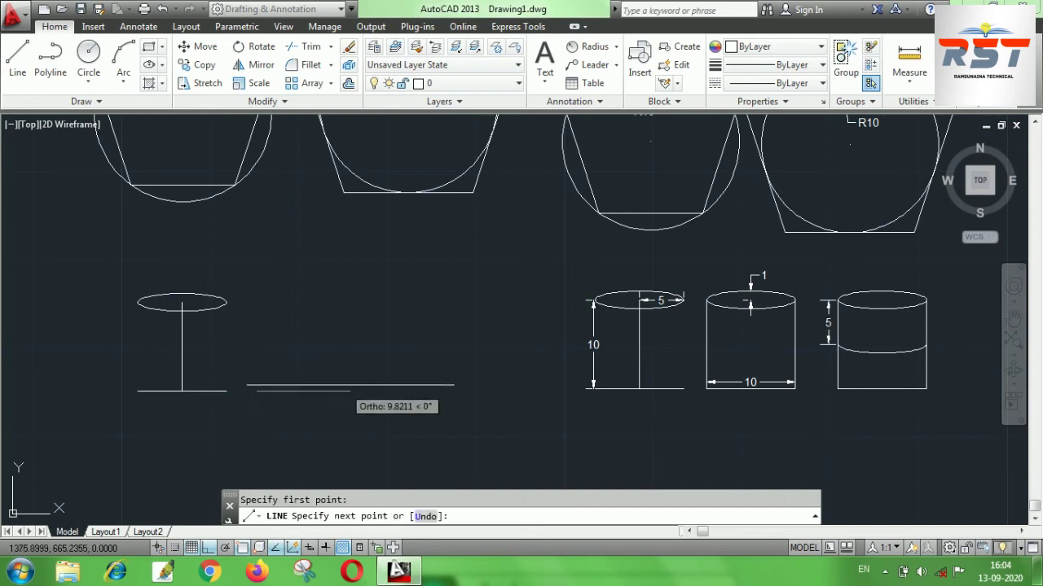
{"action": "type", "text": "10"}
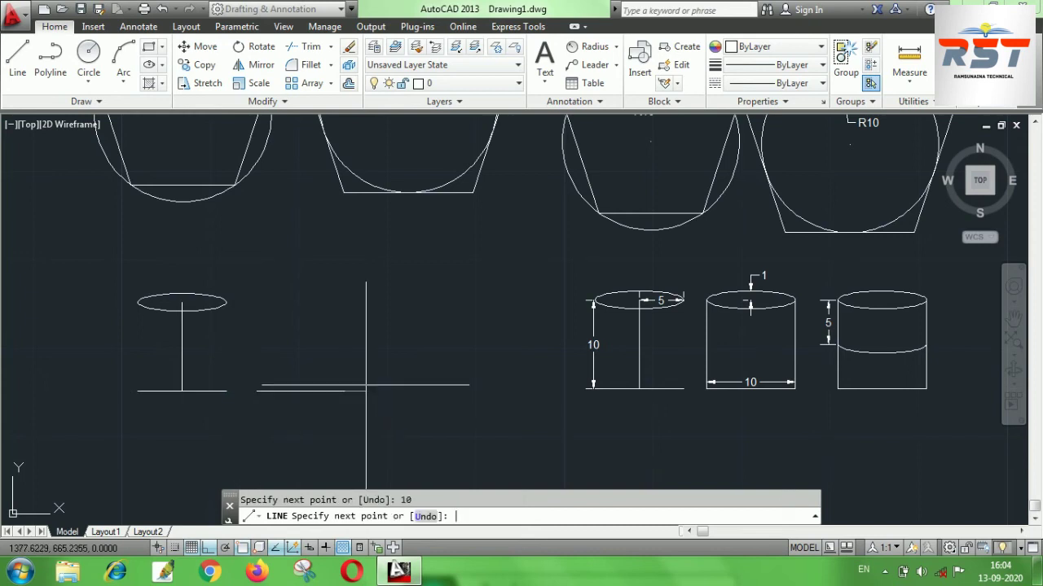
{"action": "type", "text": "10"}
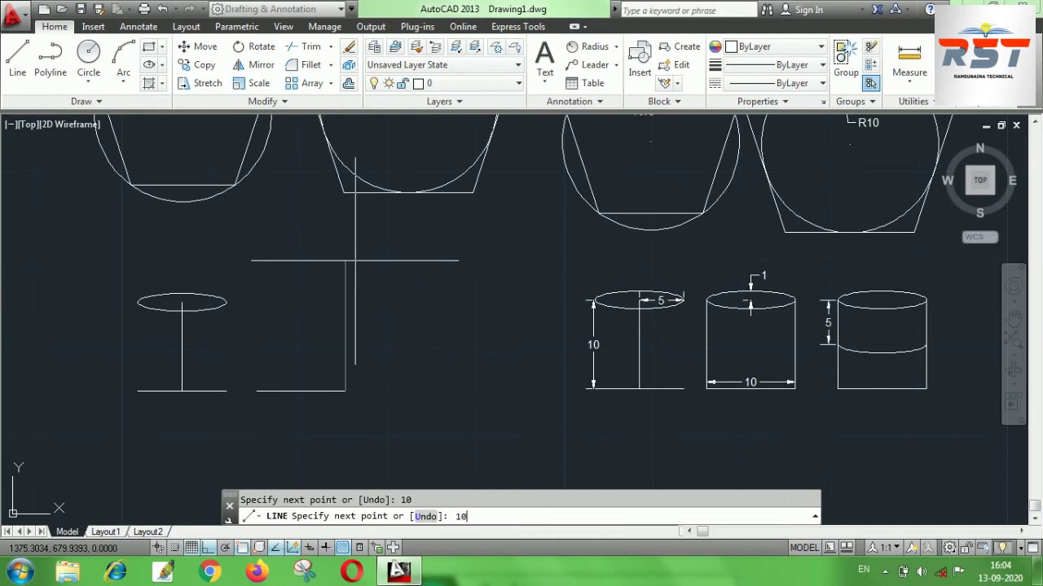
{"action": "key", "text": "Return"}
Draw a 10-unit vertical line upward from the left end of the second figure's base line
{"action": "key", "text": "Return"}
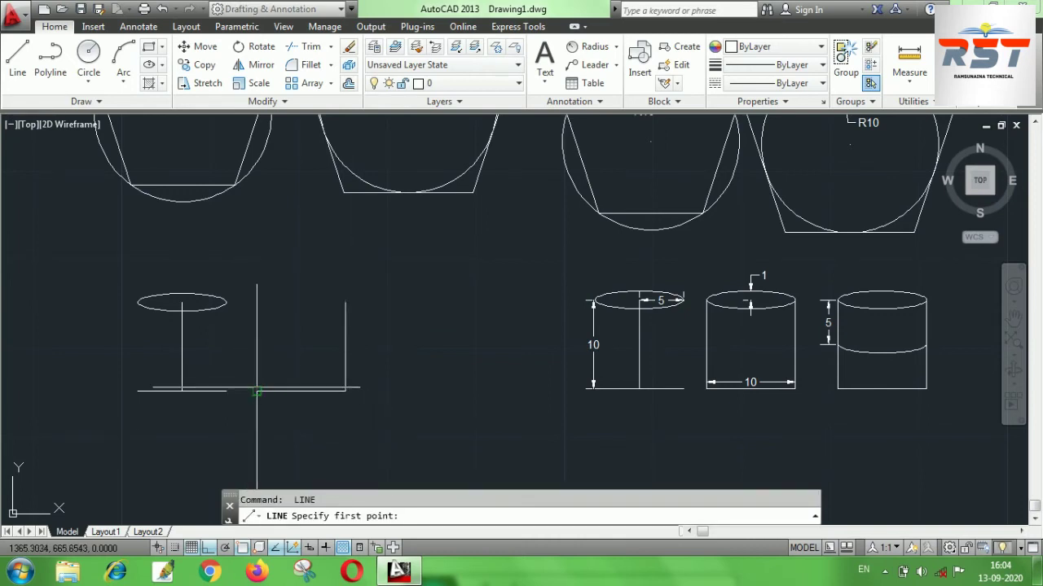
{"action": "left_click", "coordinate": [256, 391]}
{"action": "type", "text": "10"}
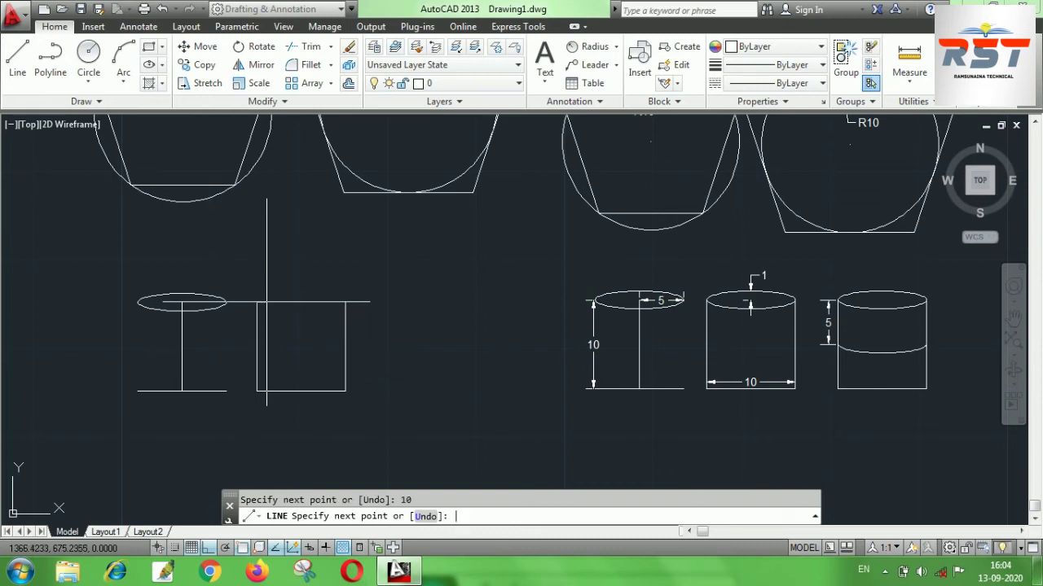
{"action": "key", "text": "Return"}
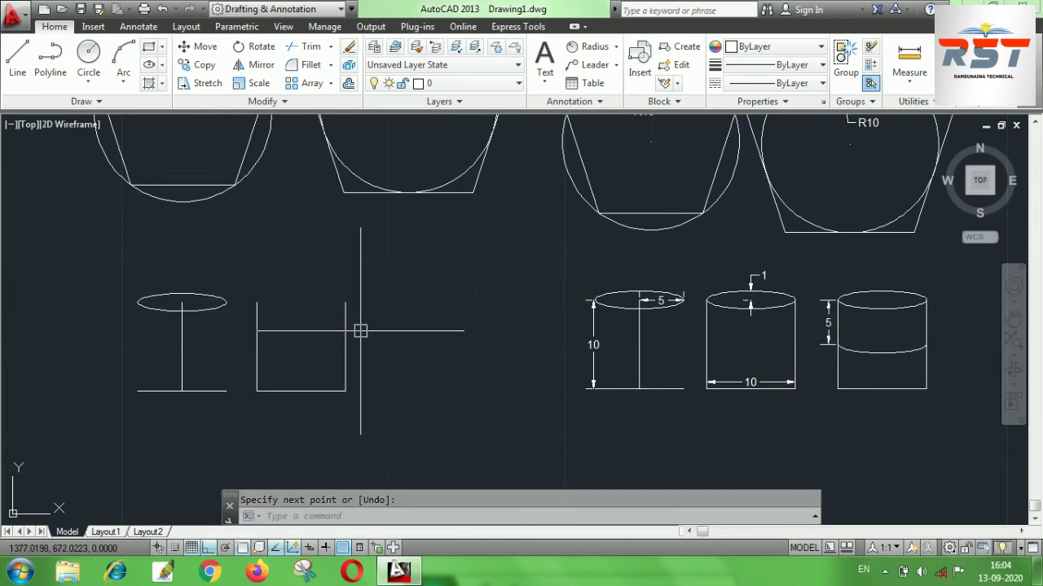
Draw an axis-end ellipse between the upper ends of the second figure's vertical lines, with an other axis distance of 1
{"action": "type", "text": "EL"}
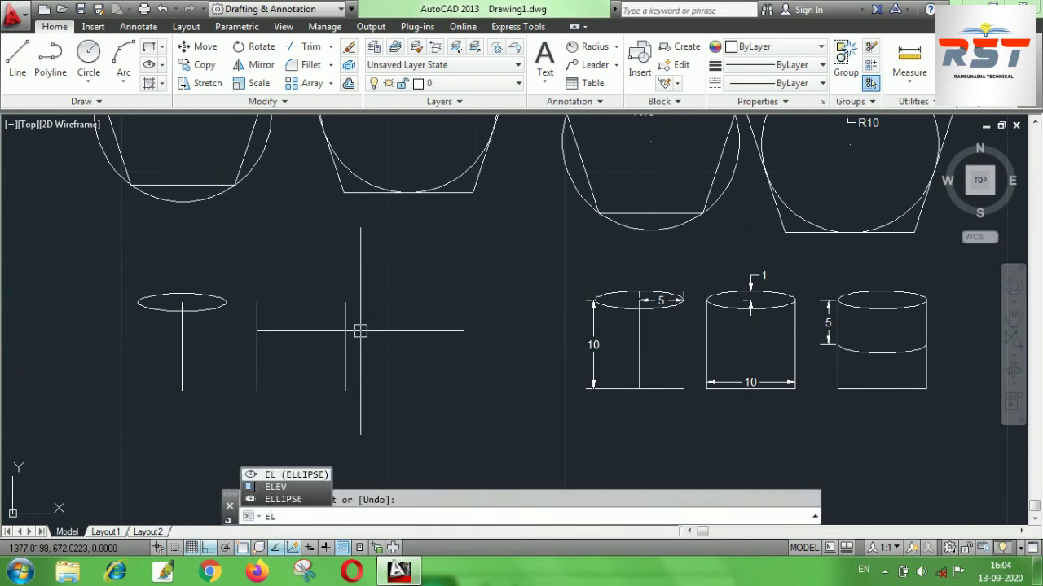
{"action": "key", "text": "Return"}
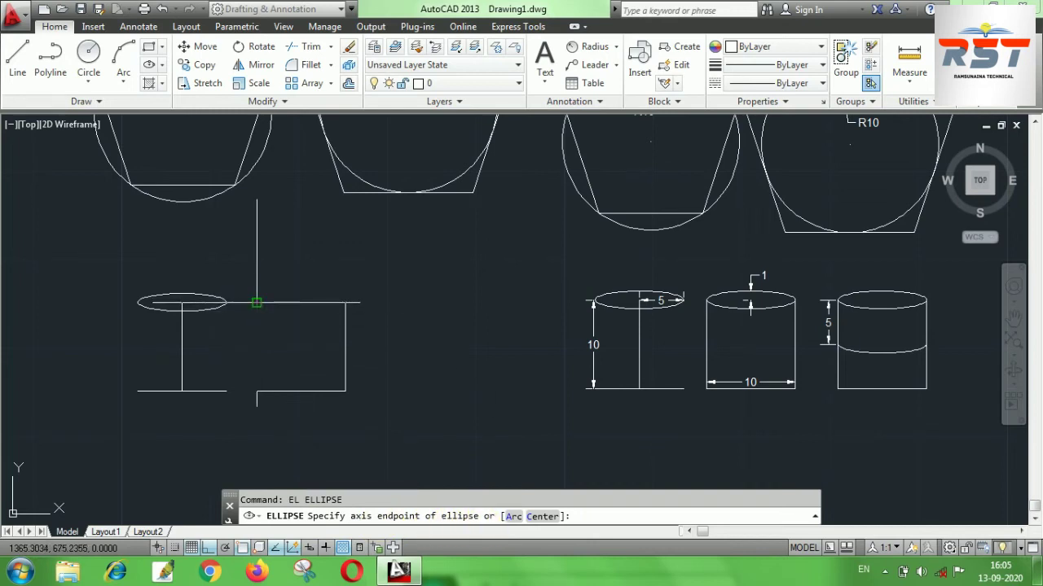
{"action": "left_click", "coordinate": [256, 302]}
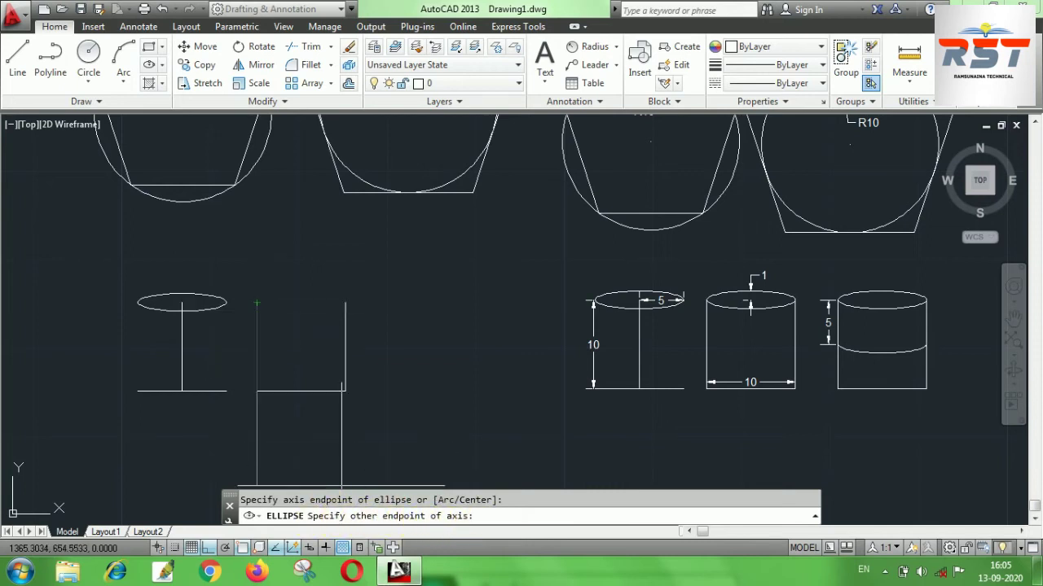
{"action": "left_click", "coordinate": [346, 303]}
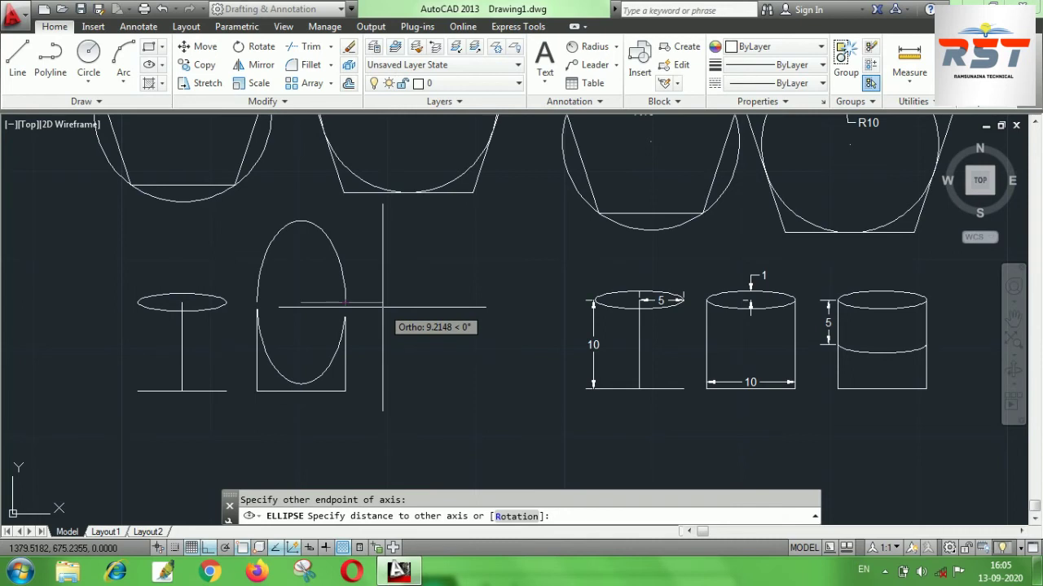
{"action": "type", "text": "1"}
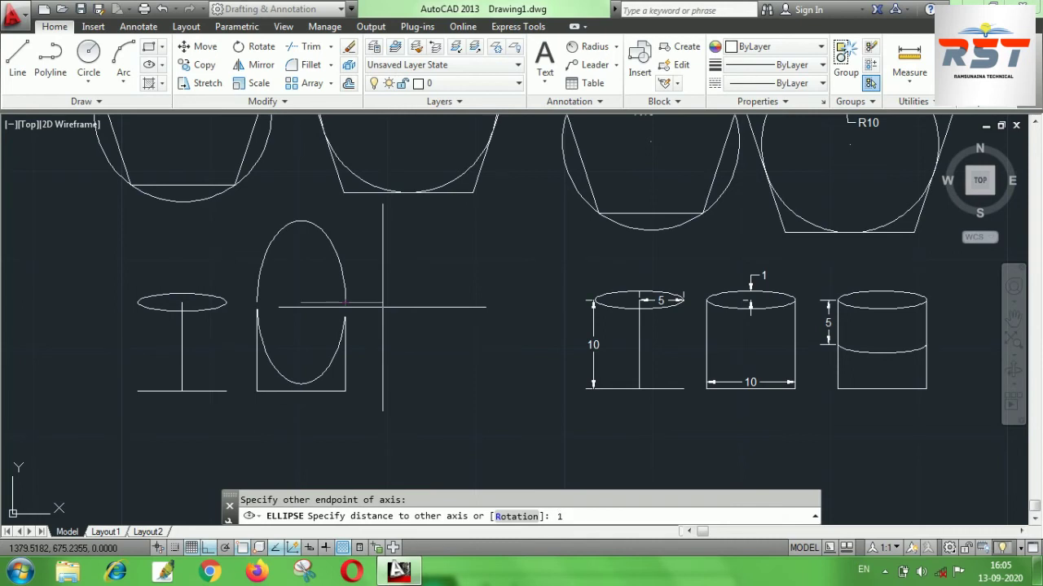
{"action": "key", "text": "Return"}
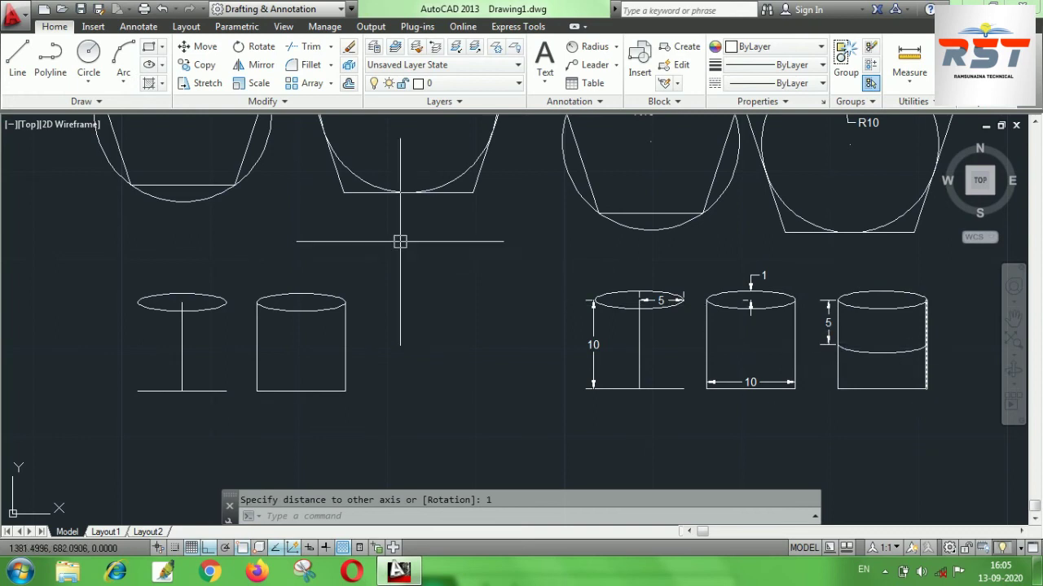
{"action": "left_click", "coordinate": [166, 66]}
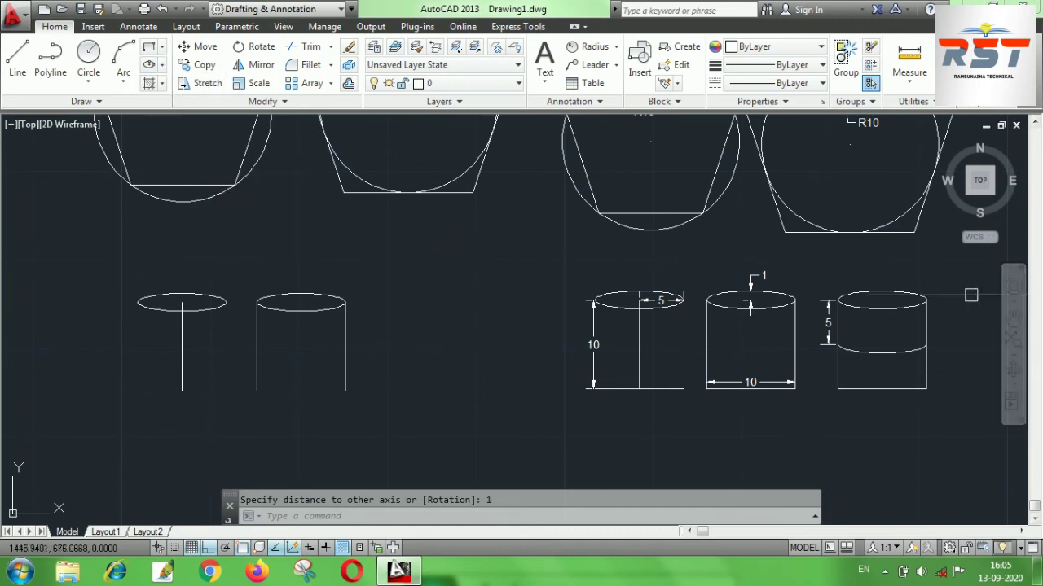
{"action": "left_click", "coordinate": [750, 382]}
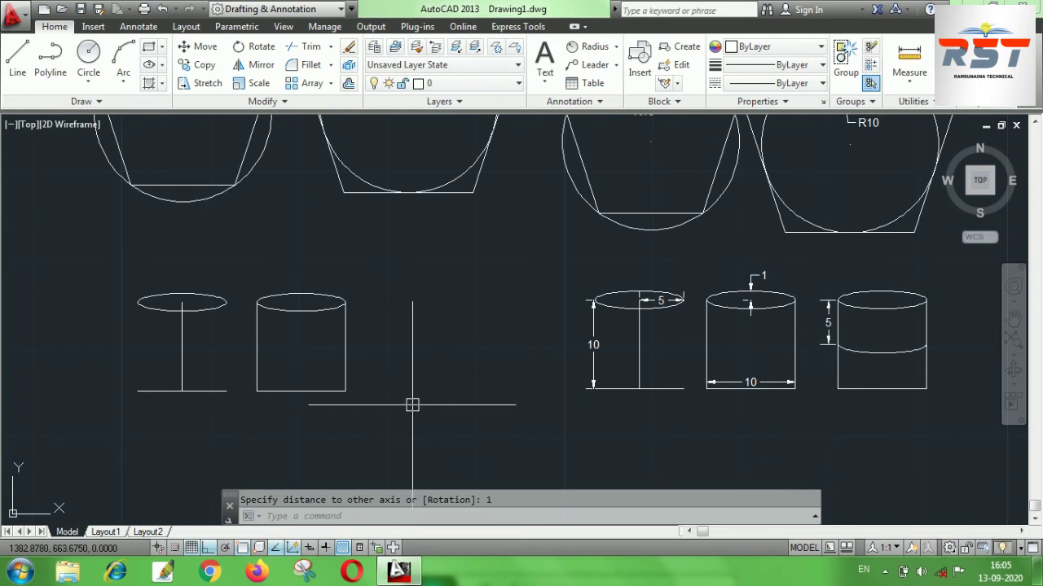
Draw a 10-unit horizontal base line to the right of the second figure, continuing 10 units vertically upward from its right end
{"action": "type", "text": "l"}
{"action": "key", "text": "Return"}
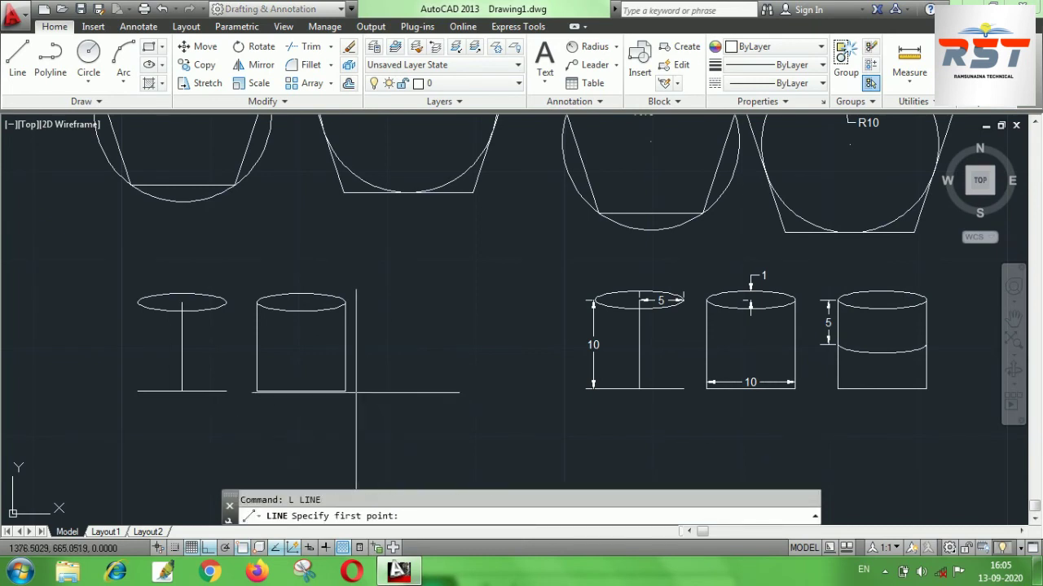
{"action": "left_click", "coordinate": [379, 391]}
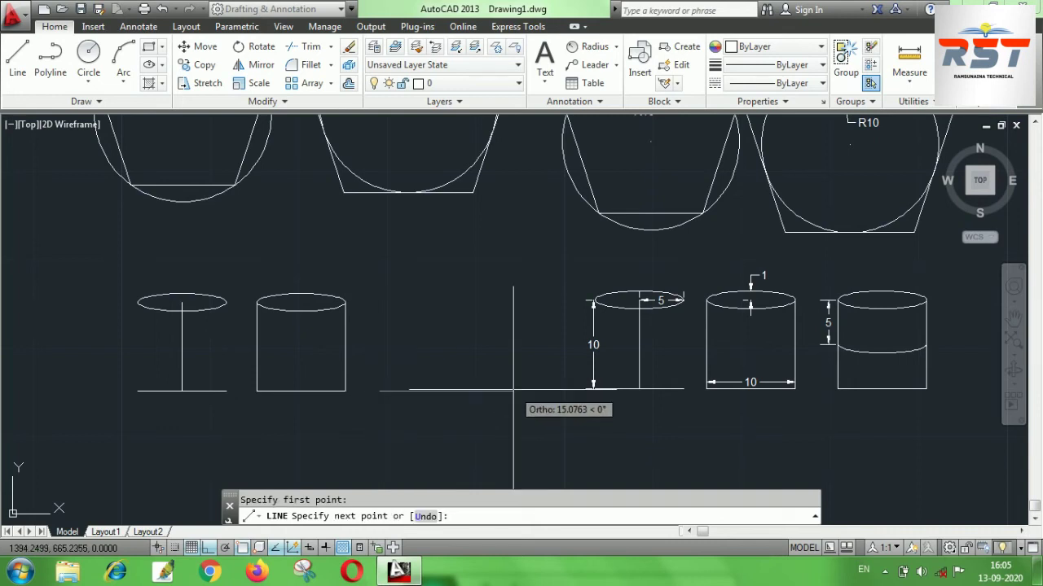
{"action": "type", "text": "10"}
{"action": "key", "text": "Return"}
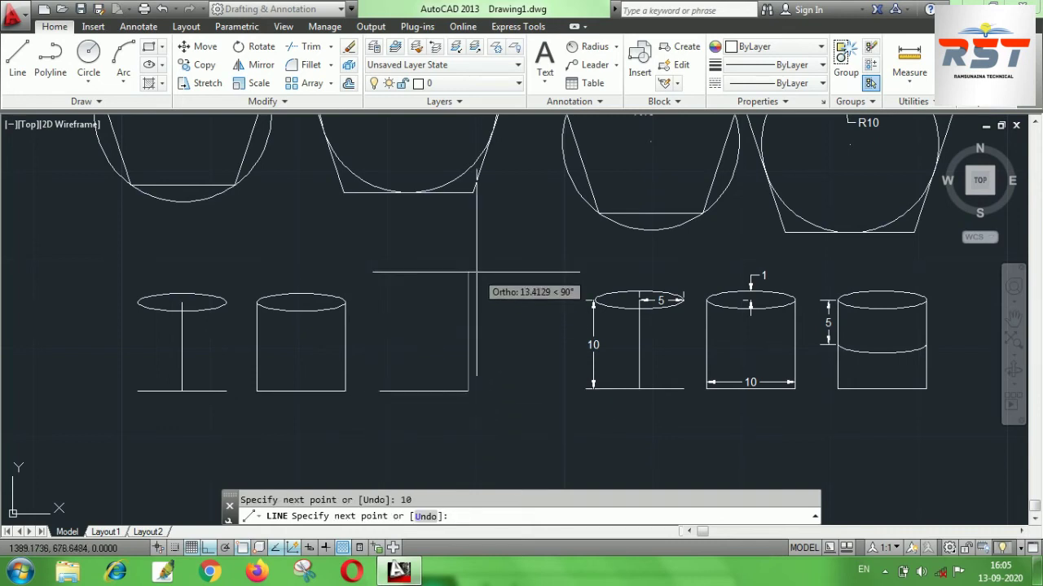
{"action": "key", "text": "Return"}
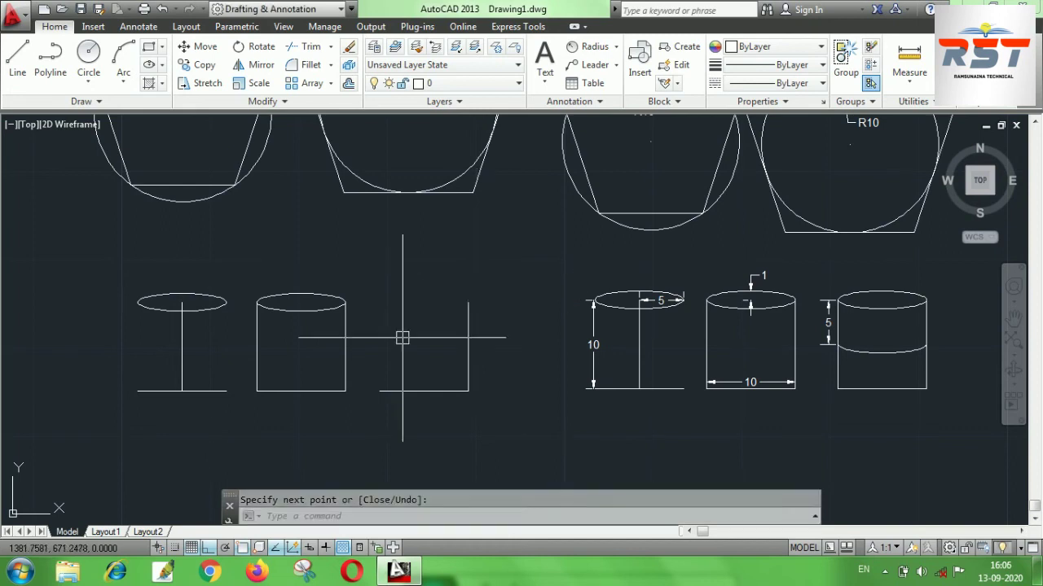
Draw a 10-unit vertical line upward from the left end of the third figure's base line
{"action": "key", "text": "Return"}
{"action": "left_click", "coordinate": [380, 391]}
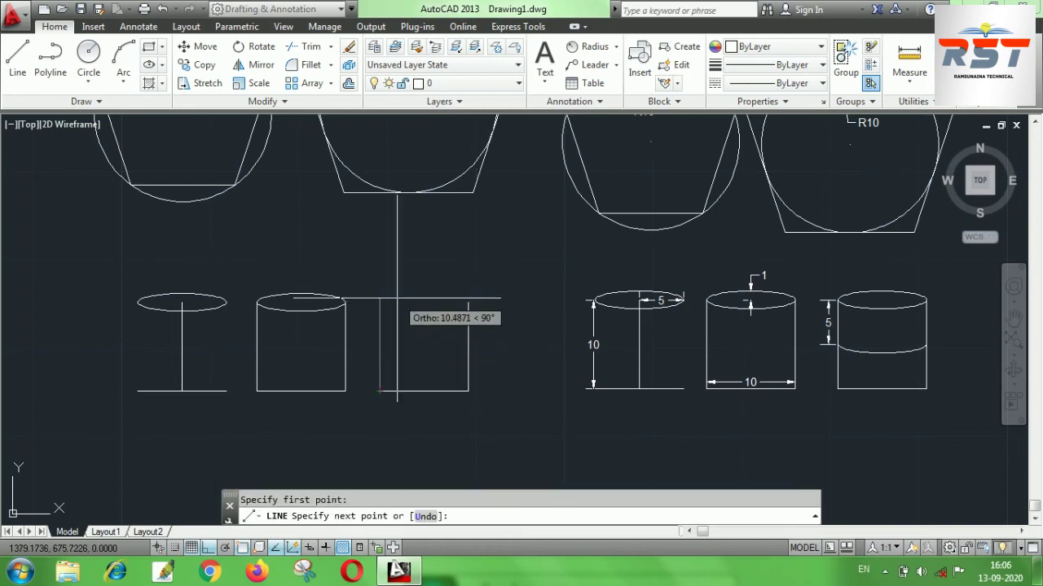
{"action": "type", "text": "10"}
{"action": "key", "text": "Return"}
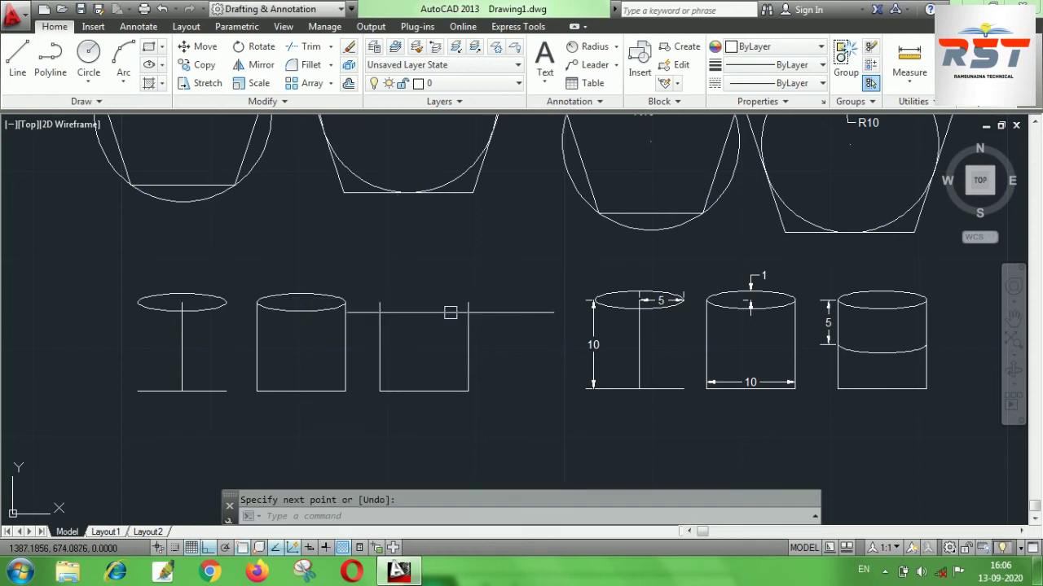
Draw an axis-end ellipse across the upper ends of the third figure's vertical lines, with an other axis distance of 1
{"action": "type", "text": "e"}
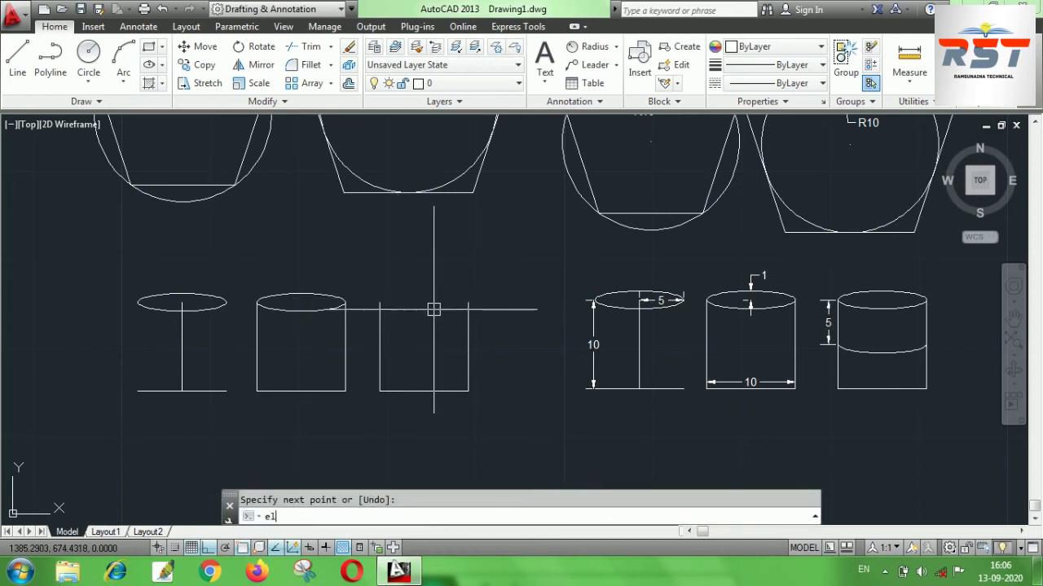
{"action": "type", "text": "l"}
{"action": "key", "text": "Return"}
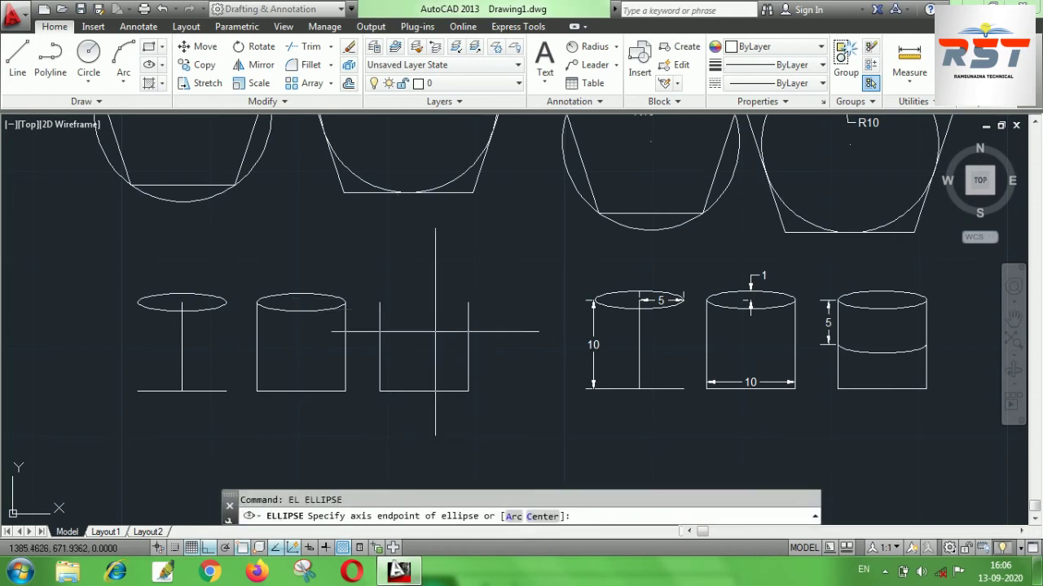
{"action": "left_click", "coordinate": [379, 302]}
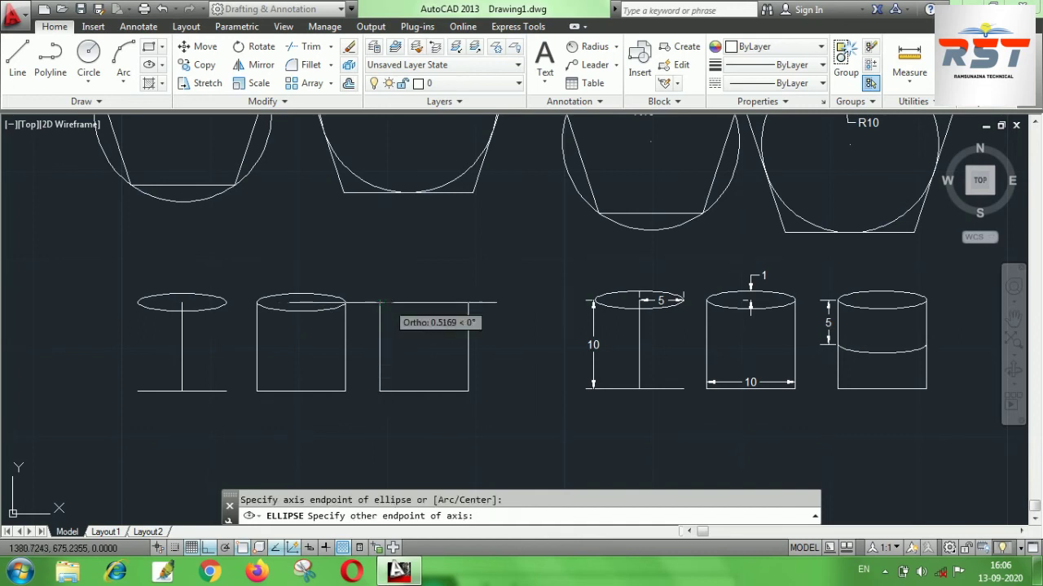
{"action": "left_click", "coordinate": [469, 302]}
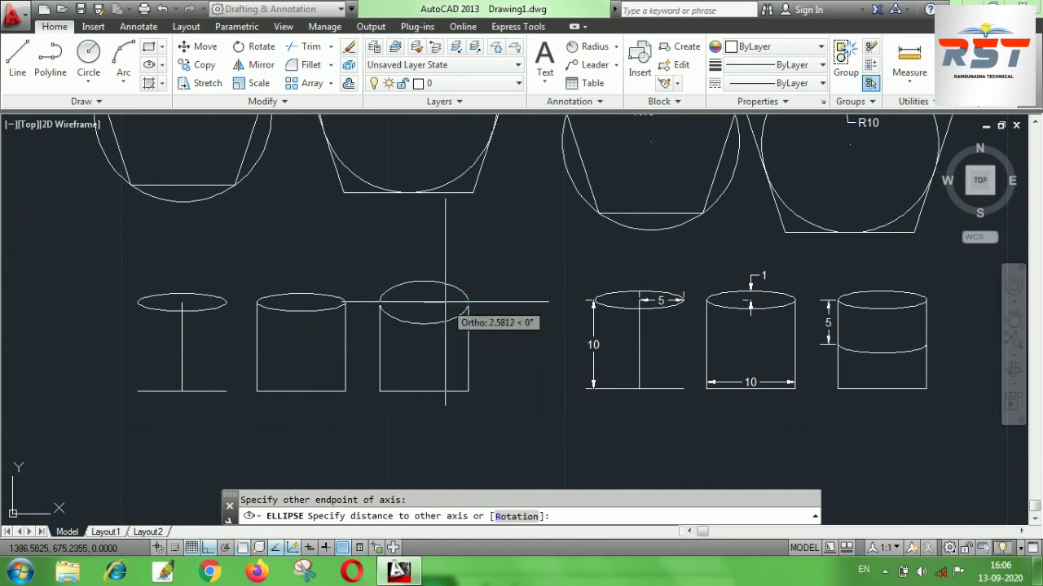
{"action": "type", "text": "1"}
{"action": "key", "text": "Return"}
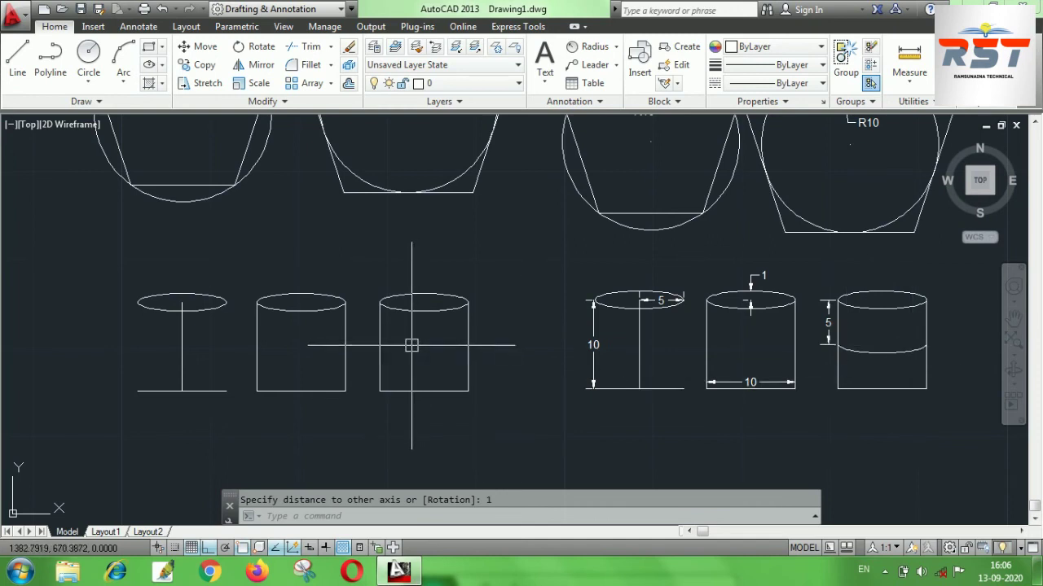
Draw a lower-half elliptical arc from the left to the right vertical line's midpoint on the third figure, with other axis distance 1
{"action": "type", "text": "E"}
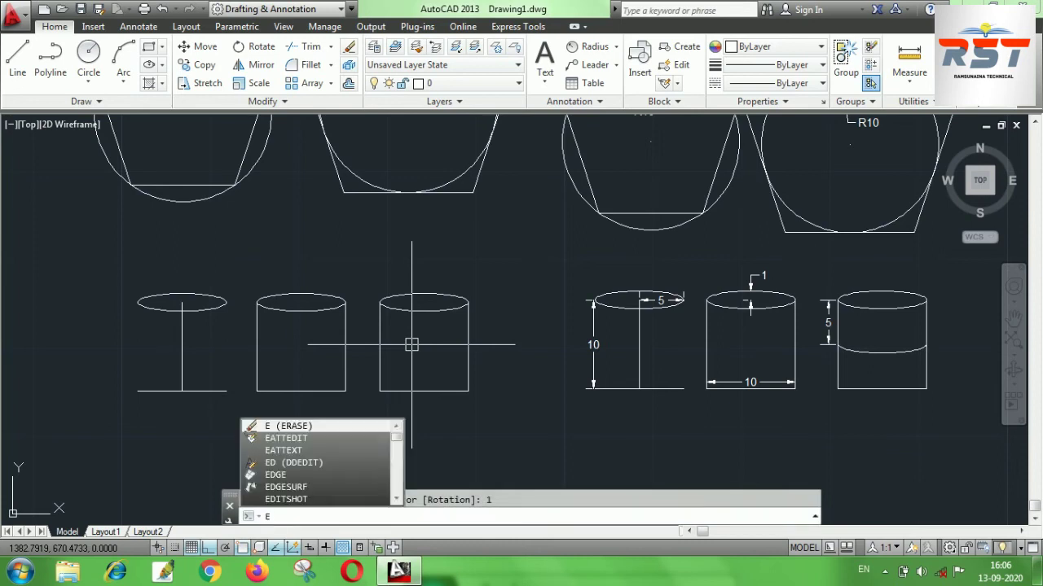
{"action": "type", "text": "l"}
{"action": "key", "text": "Return"}
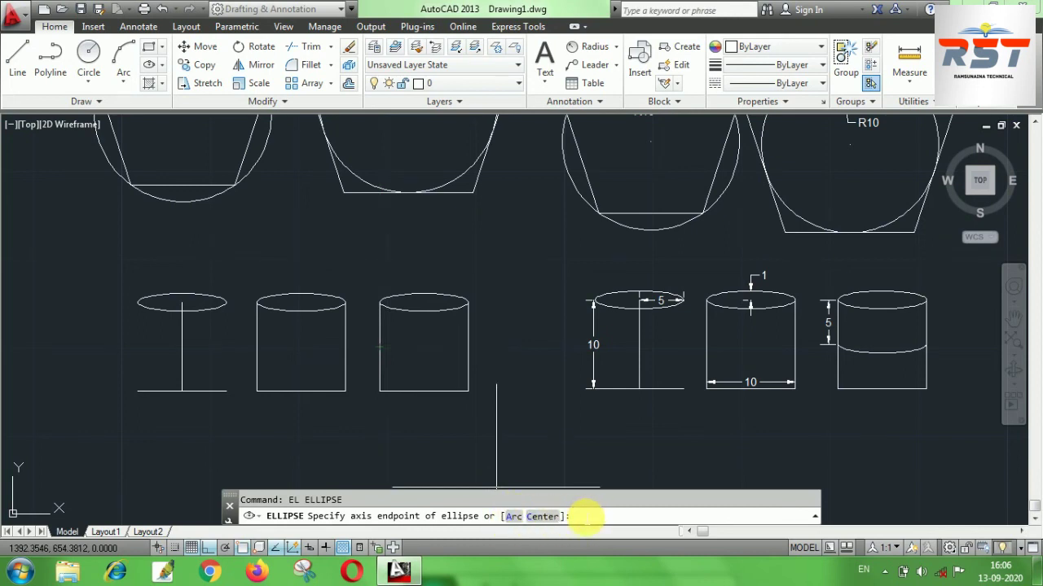
{"action": "type", "text": "a"}
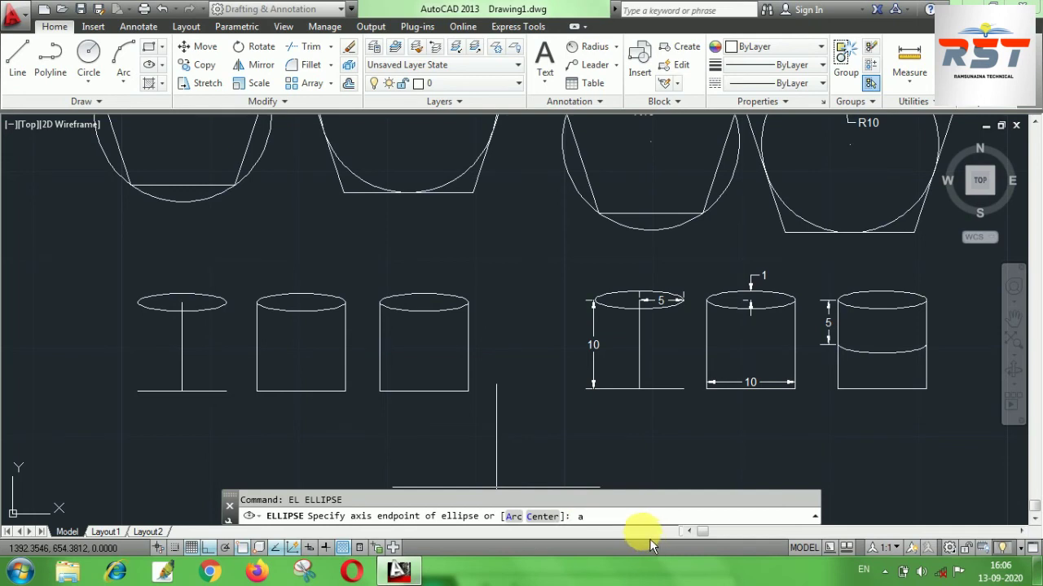
{"action": "key", "text": "Return"}
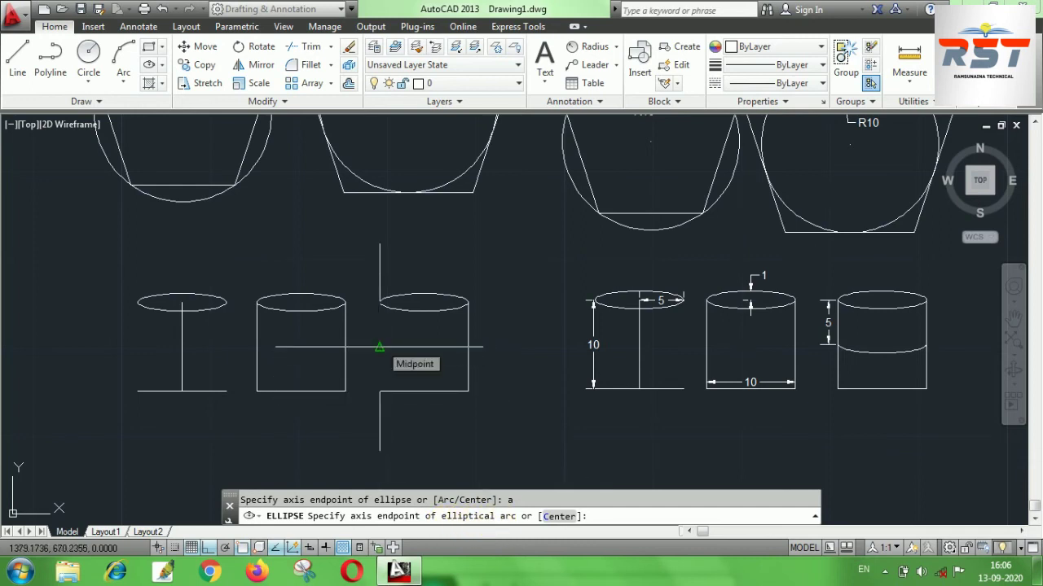
{"action": "left_click", "coordinate": [379, 347]}
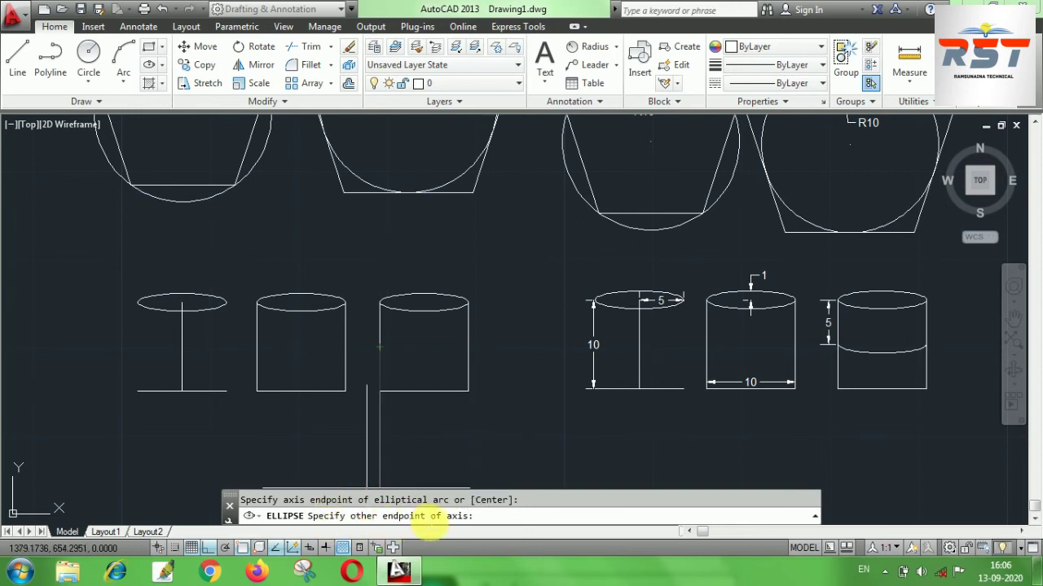
{"action": "left_click", "coordinate": [468, 347]}
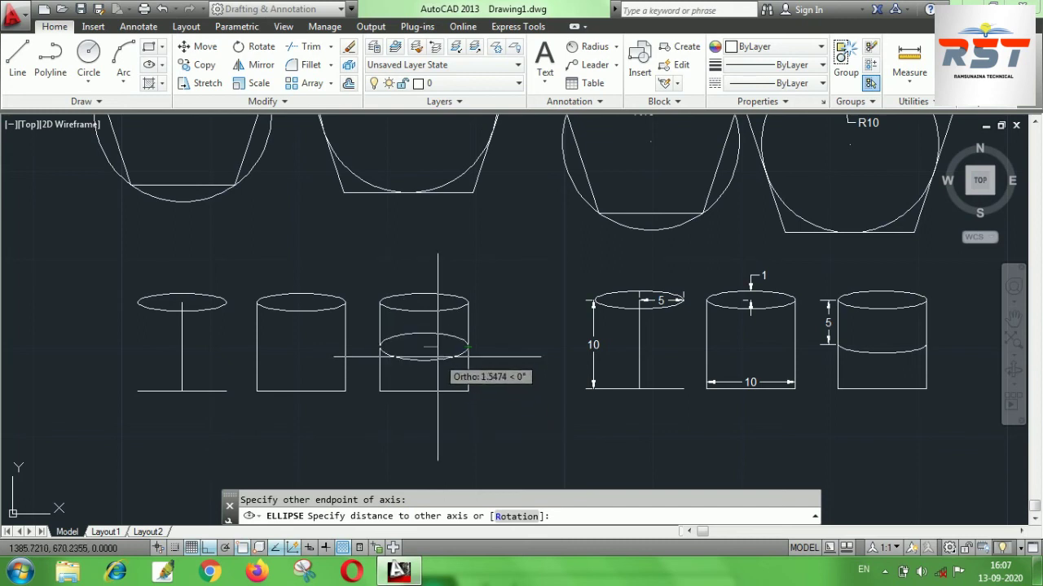
{"action": "type", "text": "1"}
{"action": "key", "text": "Return"}
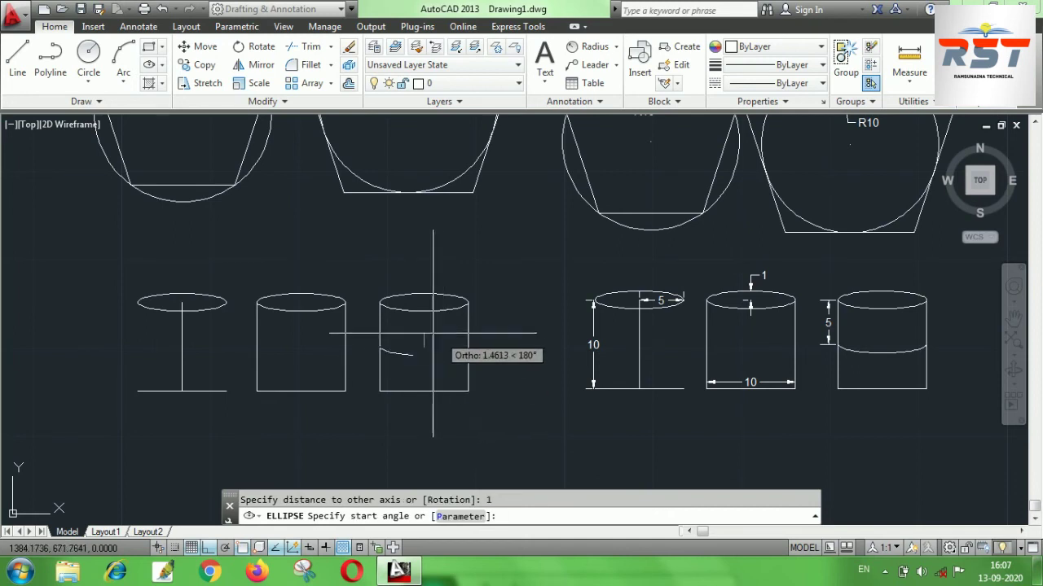
{"action": "left_click", "coordinate": [379, 347]}
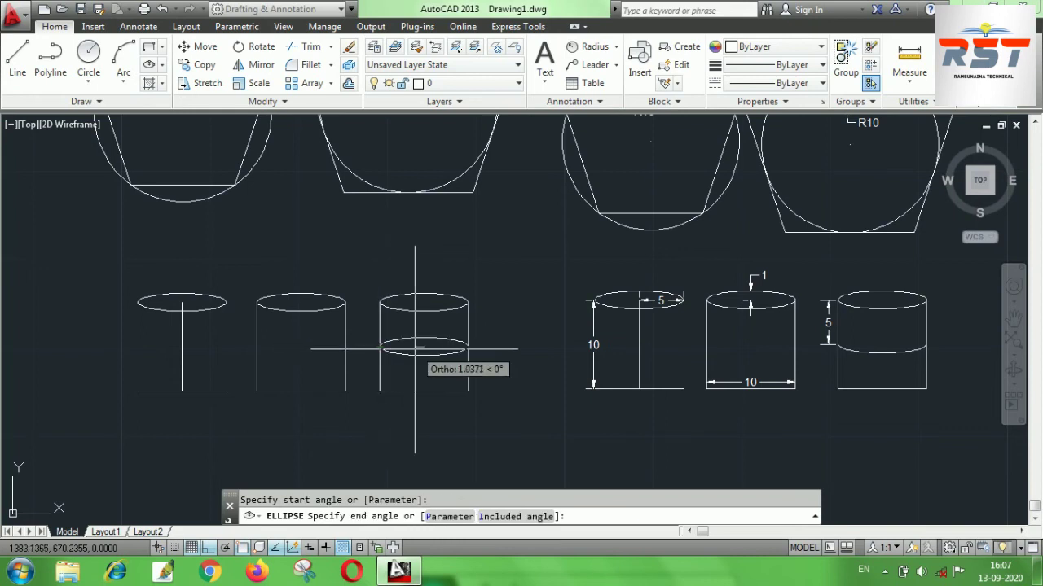
{"action": "left_click", "coordinate": [469, 348]}
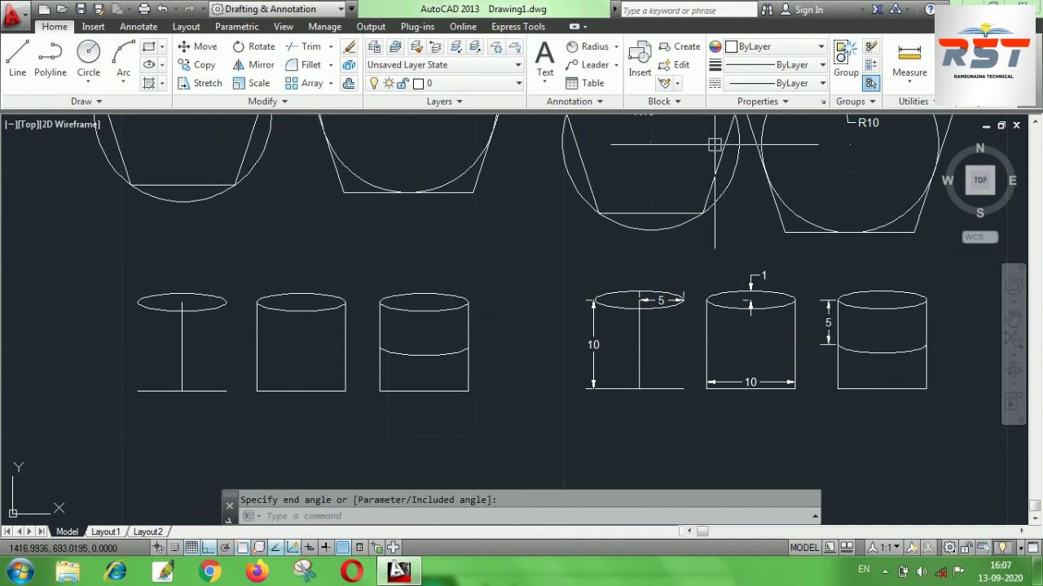
Add a linear dimension from the first ellipse's centre to its right end, placed inside the ellipse
{"action": "left_click", "coordinate": [621, 53]}
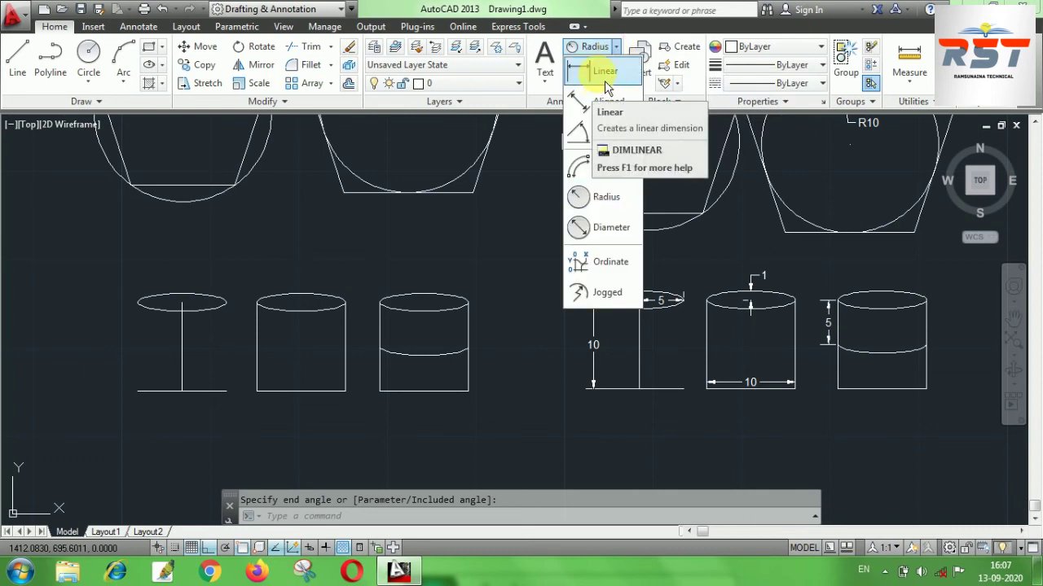
{"action": "left_click", "coordinate": [605, 82]}
{"action": "scroll", "coordinate": [177, 299], "scroll_direction": "up", "scroll_amount": 3}
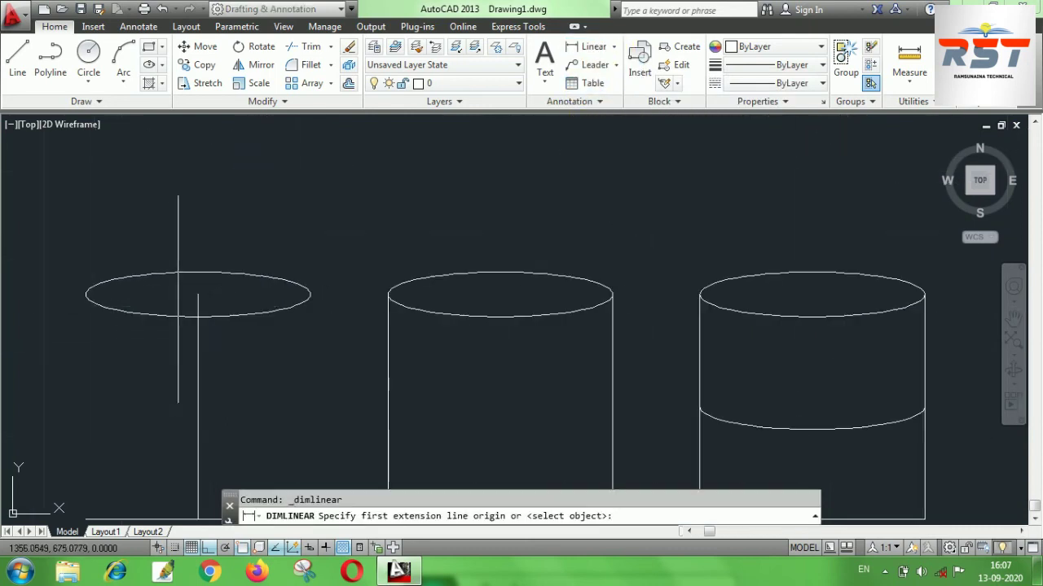
{"action": "left_click", "coordinate": [198, 294]}
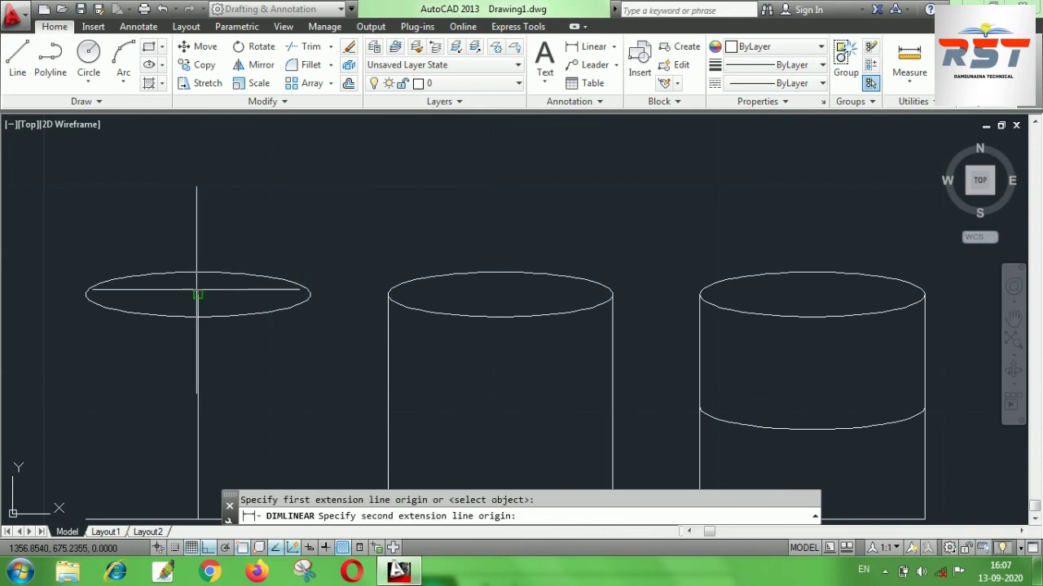
{"action": "left_click", "coordinate": [309, 294]}
{"action": "left_click", "coordinate": [282, 292]}
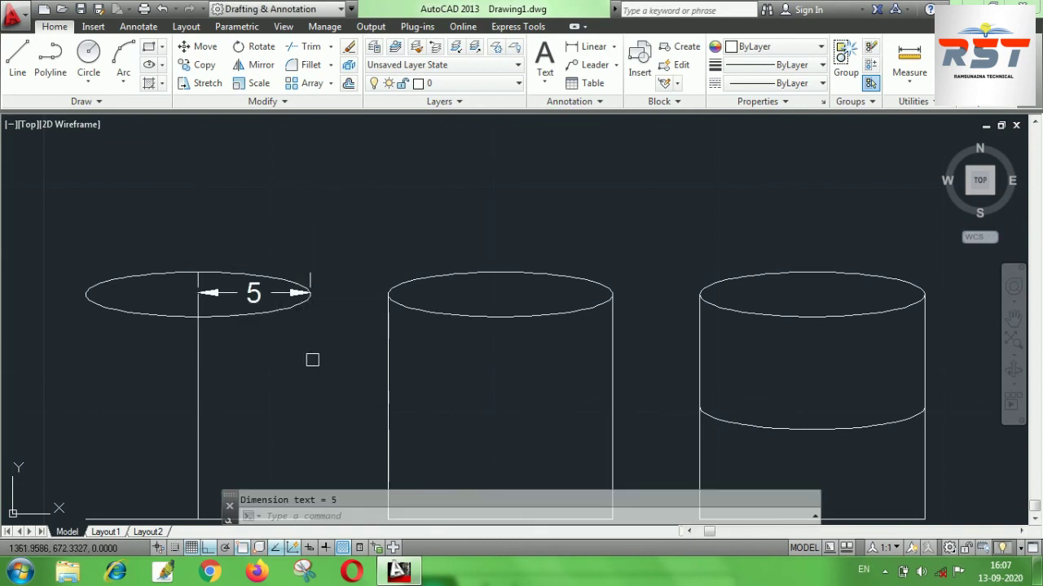
Add a vertical linear dimension from the first ellipse's left end to the left end of its base line, placed directly between them
{"action": "scroll", "coordinate": [295, 291], "scroll_direction": "down", "scroll_amount": 2}
{"action": "middle_click_drag", "start_coordinate": [285, 378], "coordinate": [321, 291]}
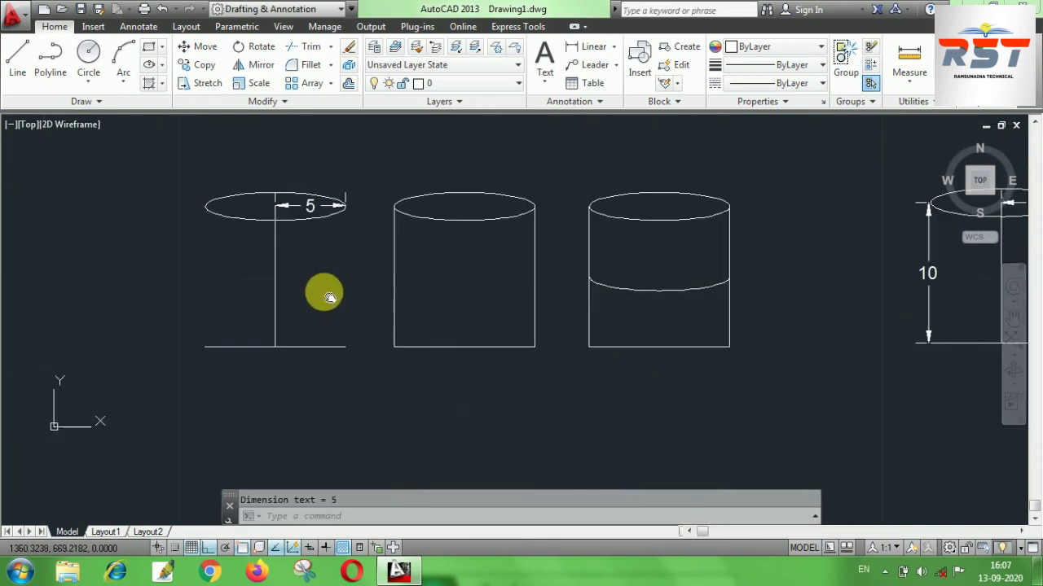
{"action": "key", "text": "Return"}
{"action": "left_click", "coordinate": [205, 206]}
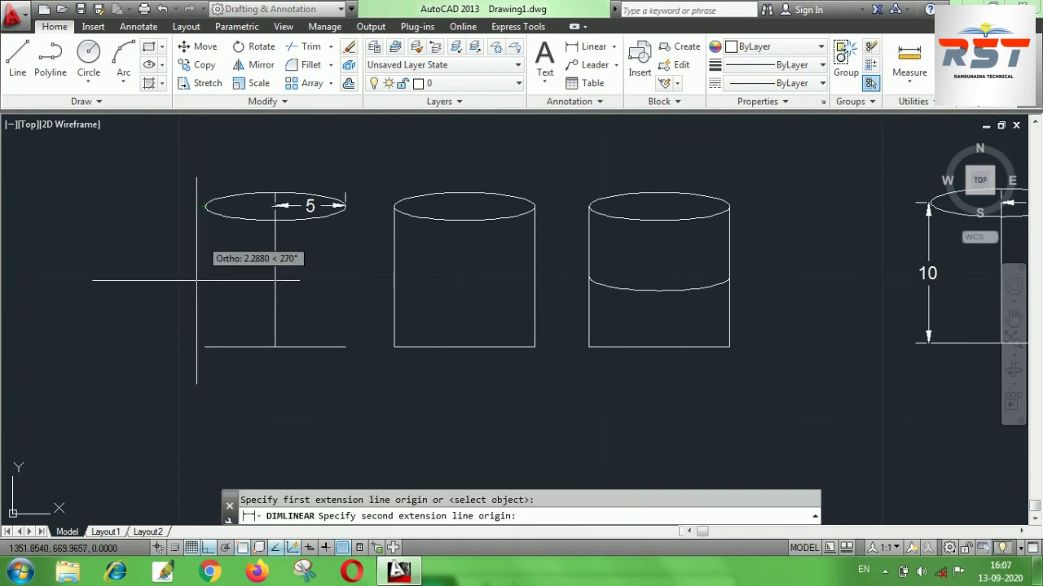
{"action": "left_click", "coordinate": [205, 347]}
{"action": "left_click", "coordinate": [205, 318]}
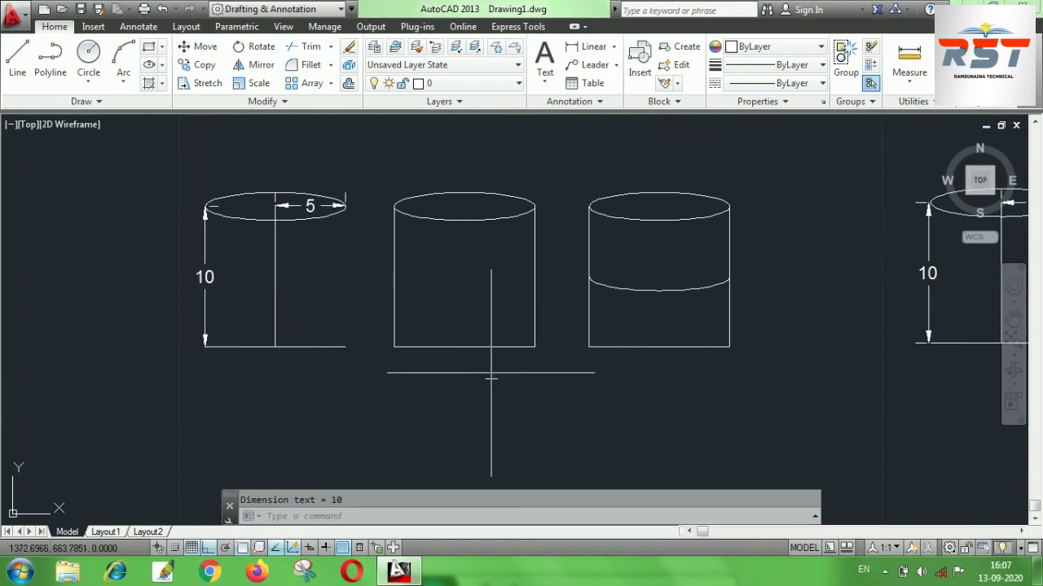
Add a horizontal linear dimension across the second figure's base line, placed just above it inside the figure
{"action": "mouse_move", "coordinate": [454, 356]}
{"action": "middle_mouse_down"}
{"action": "mouse_move", "coordinate": [337, 367]}
{"action": "mouse_move", "coordinate": [322, 352]}
{"action": "middle_mouse_up"}
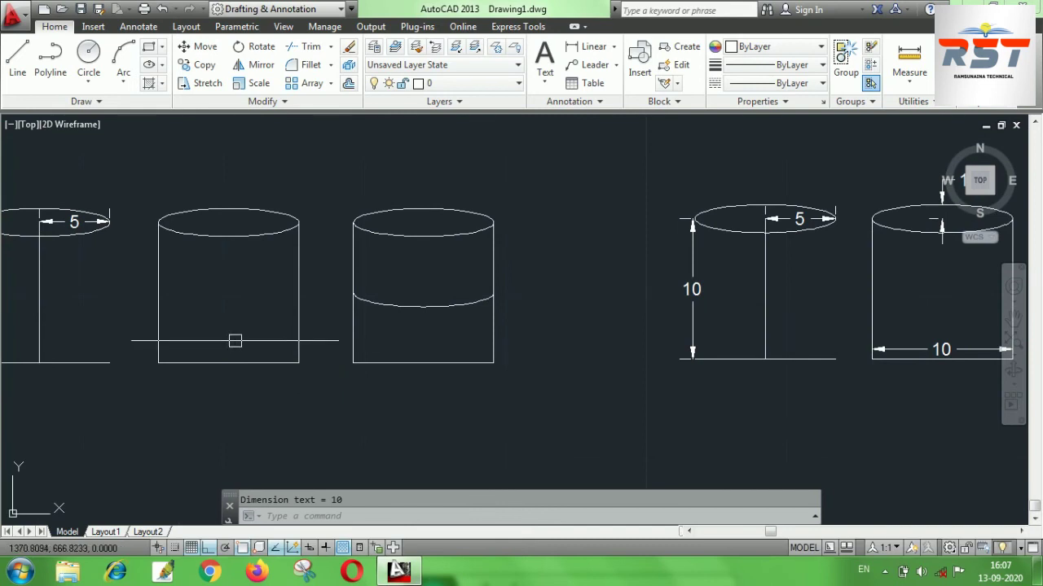
{"action": "key", "text": "Return"}
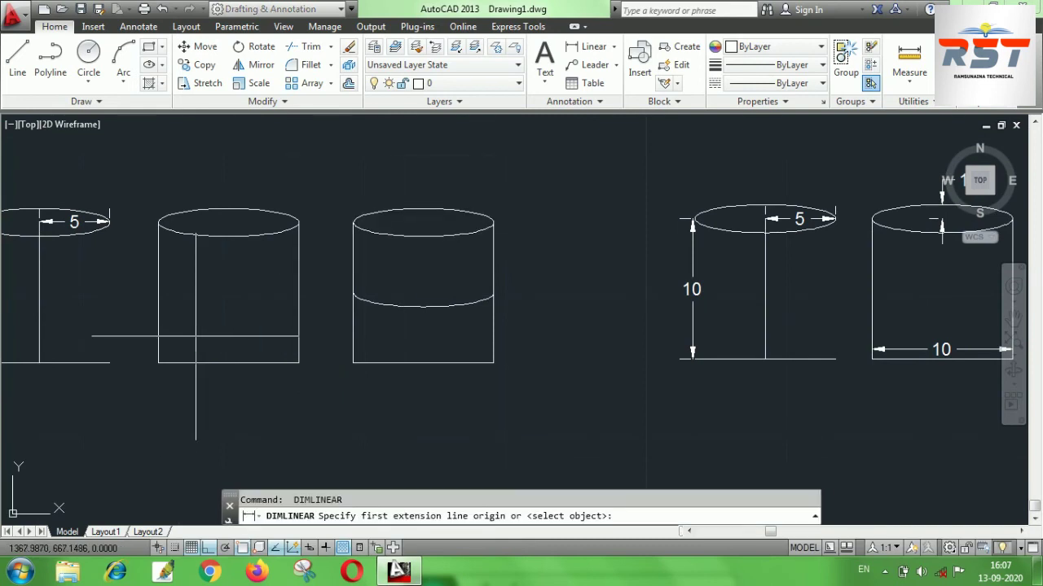
{"action": "left_click", "coordinate": [158, 363]}
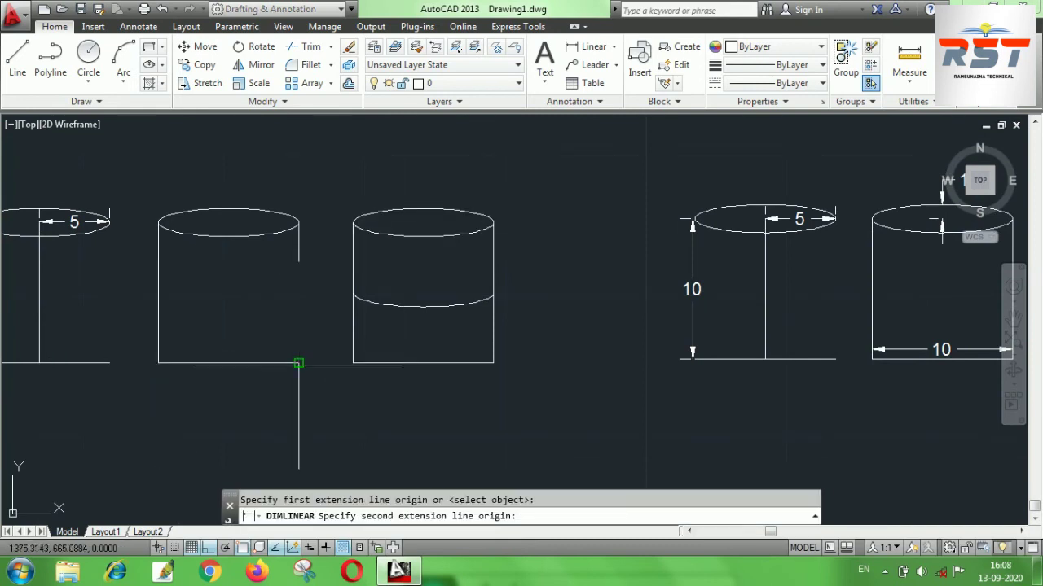
{"action": "left_click", "coordinate": [299, 363]}
{"action": "left_click", "coordinate": [265, 344]}
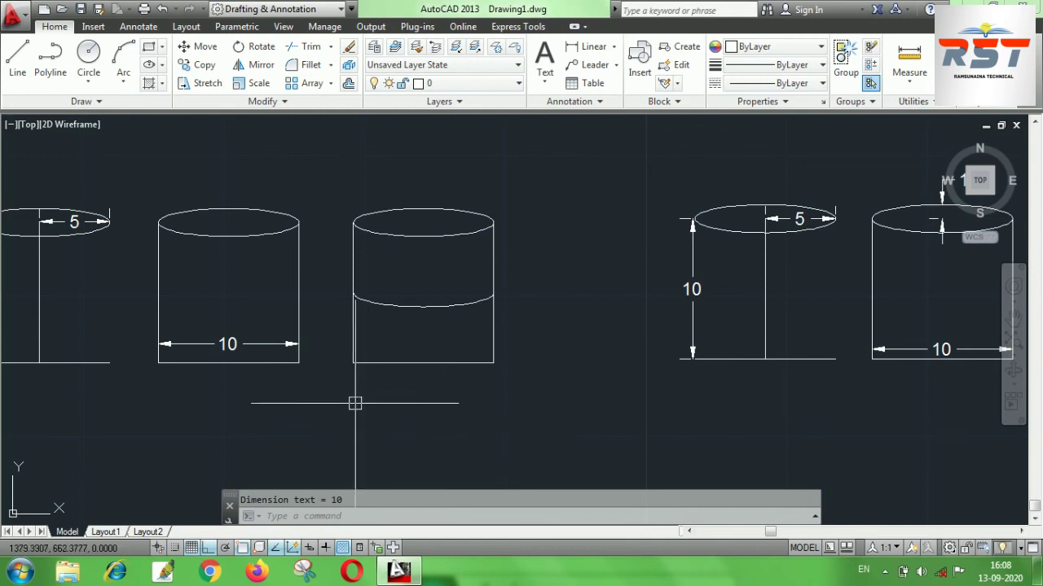
Add a vertical linear dimension from the second ellipse's centre to its top point, placed slightly right of the centre with its text above
{"action": "scroll", "coordinate": [432, 367], "scroll_direction": "down", "scroll_amount": 2}
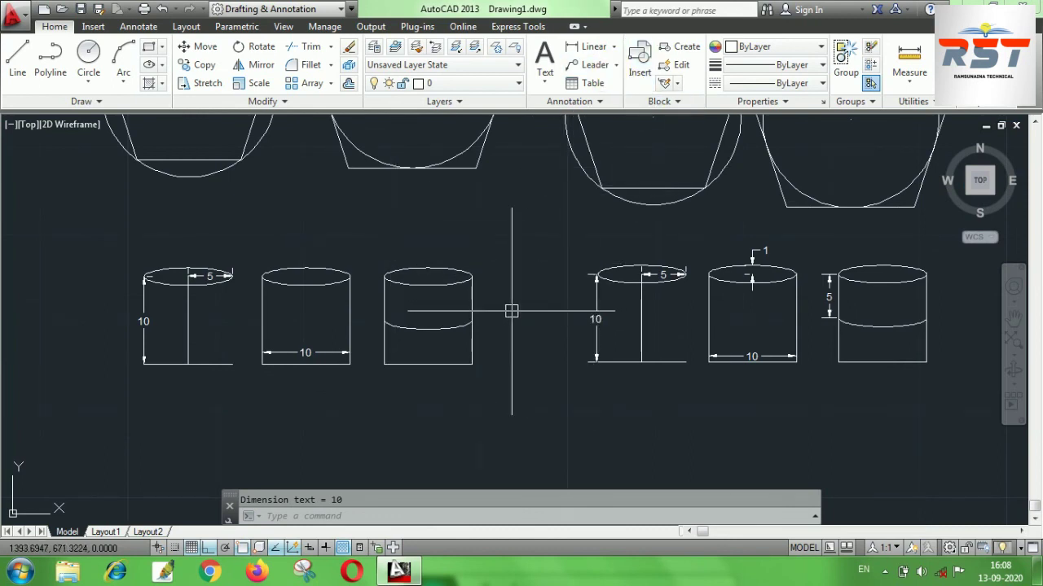
{"action": "key", "text": "Return"}
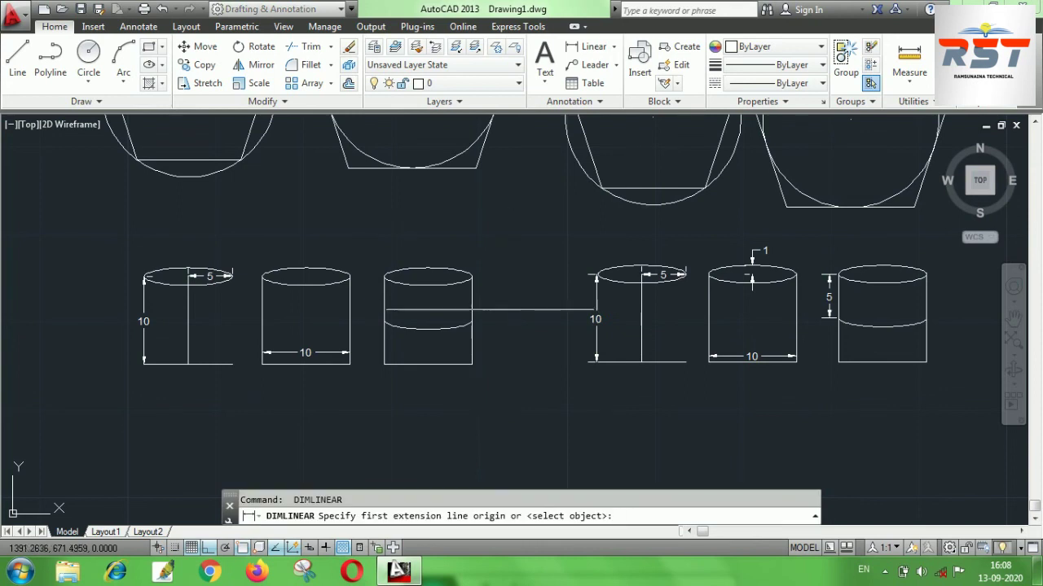
{"action": "scroll", "coordinate": [427, 277], "scroll_direction": "up", "scroll_amount": 2}
{"action": "scroll", "coordinate": [436, 283], "scroll_direction": "down", "scroll_amount": 2}
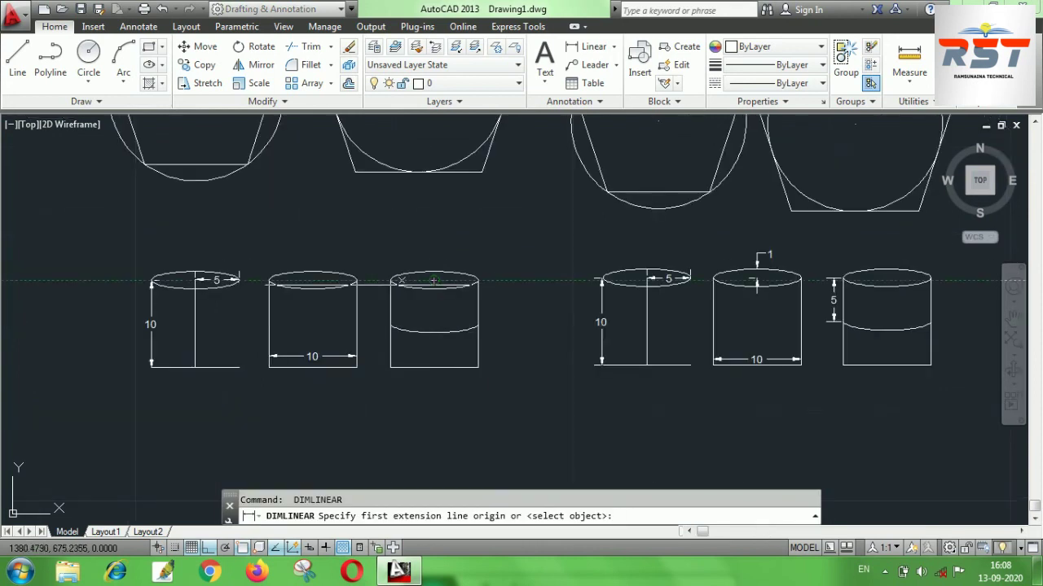
{"action": "left_click", "coordinate": [312, 280]}
{"action": "left_click", "coordinate": [312, 280]}
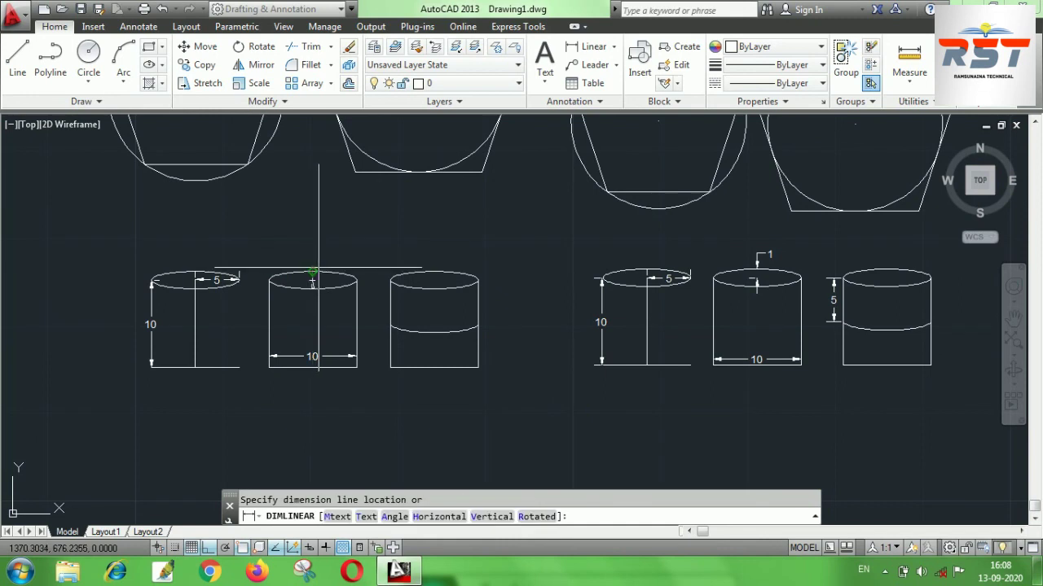
{"action": "left_click", "coordinate": [323, 263]}
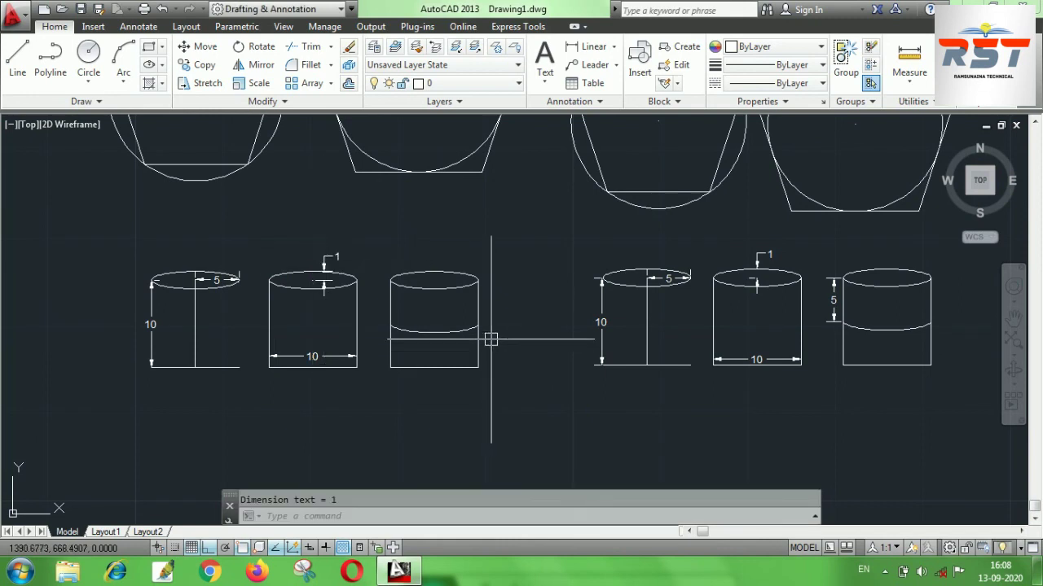
Add a vertical linear dimension from the third ellipse's left end to the elliptical arc's left end, placed outside the figure's left edge
{"action": "key", "text": "Return"}
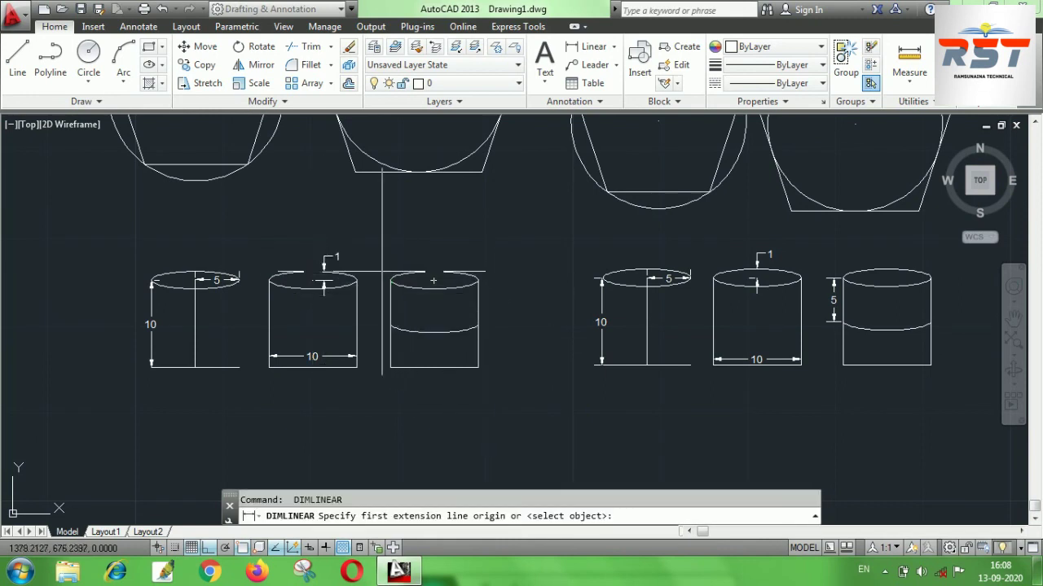
{"action": "scroll", "coordinate": [390, 291], "scroll_direction": "up", "scroll_amount": 3}
{"action": "left_click", "coordinate": [390, 263]}
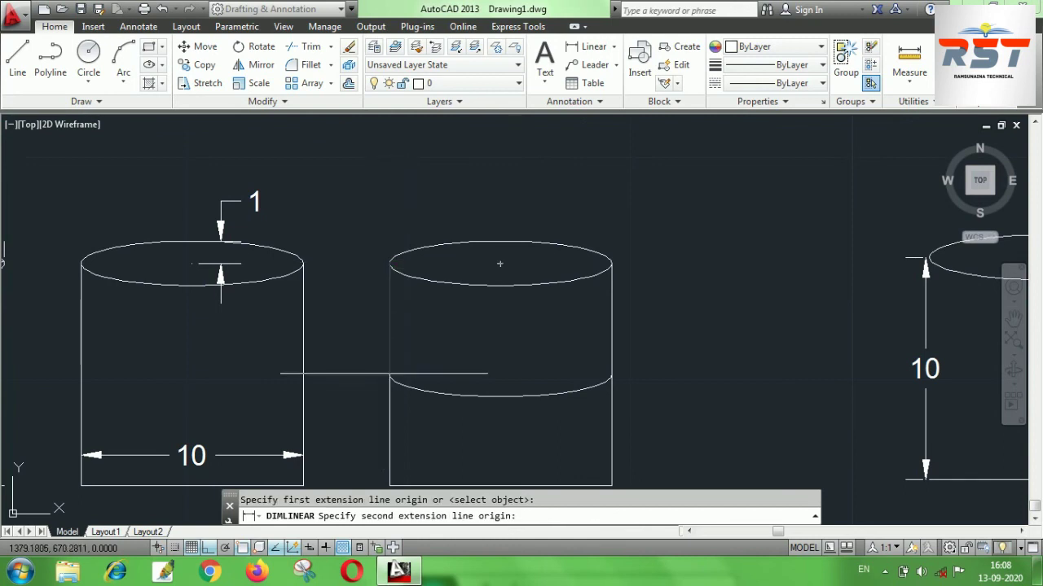
{"action": "left_click", "coordinate": [390, 375]}
{"action": "left_click", "coordinate": [368, 361]}
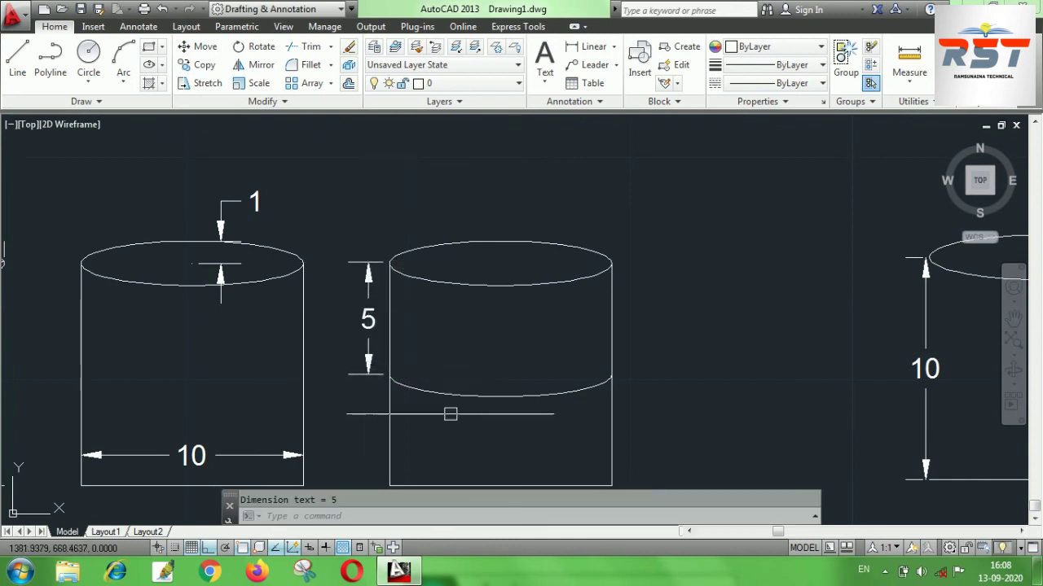
Review the finished pentagons and ellipse-topped figures alongside the reference drawings
{"action": "scroll", "coordinate": [459, 344], "scroll_direction": "down", "scroll_amount": 5}
{"action": "middle_click_drag", "start_coordinate": [472, 273], "coordinate": [424, 316]}
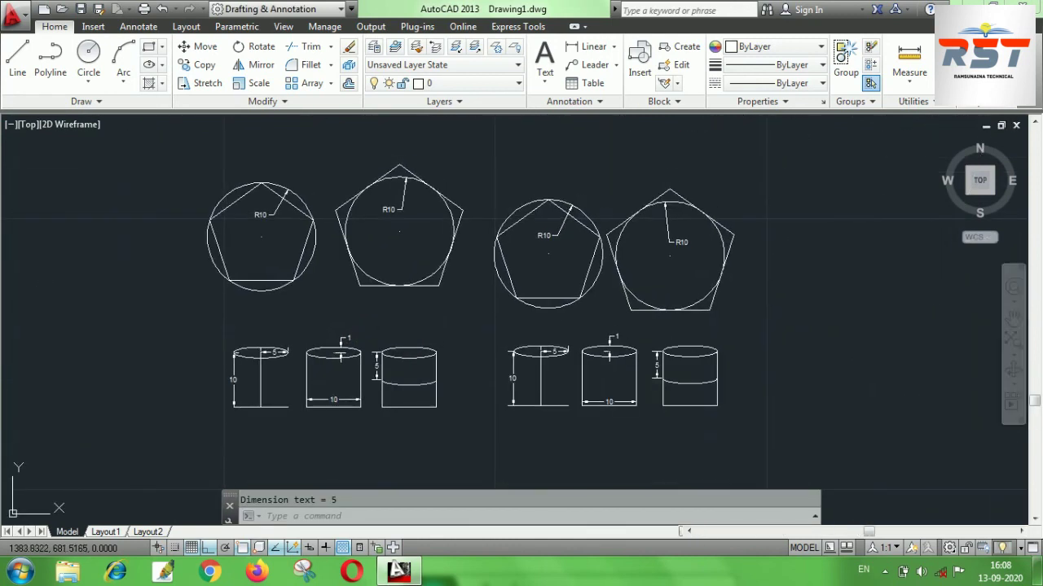
{"action": "scroll", "coordinate": [420, 326], "scroll_direction": "up", "scroll_amount": 3}
{"action": "scroll", "coordinate": [403, 354], "scroll_direction": "up", "scroll_amount": 1}
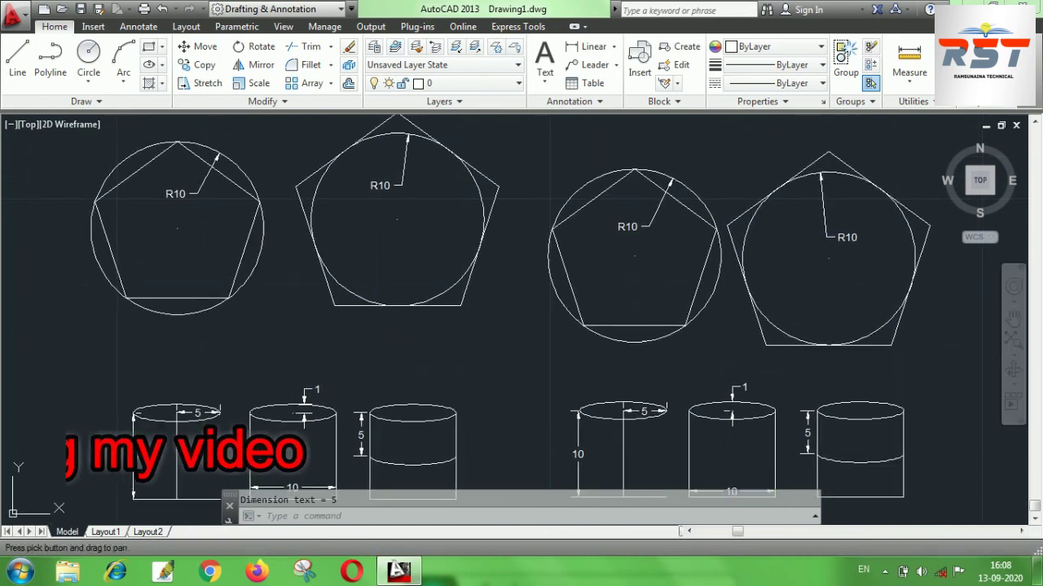
{"action": "scroll", "coordinate": [407, 354], "scroll_direction": "down", "scroll_amount": 2}
{"action": "scroll", "coordinate": [425, 364], "scroll_direction": "up", "scroll_amount": 2}
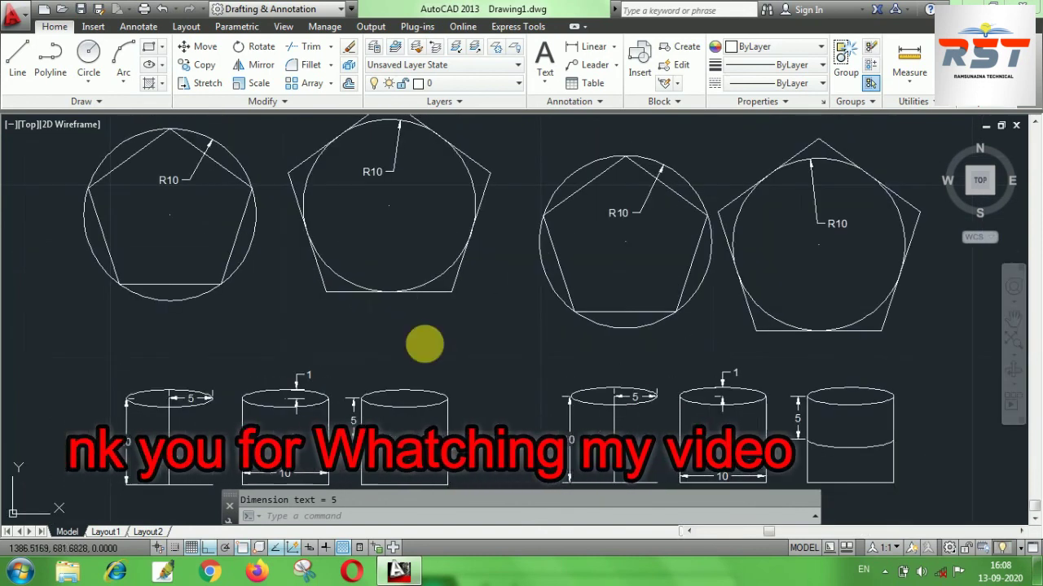
{"action": "scroll", "coordinate": [427, 343], "scroll_direction": "down", "scroll_amount": 2}
{"action": "scroll", "coordinate": [428, 343], "scroll_direction": "up", "scroll_amount": 2}
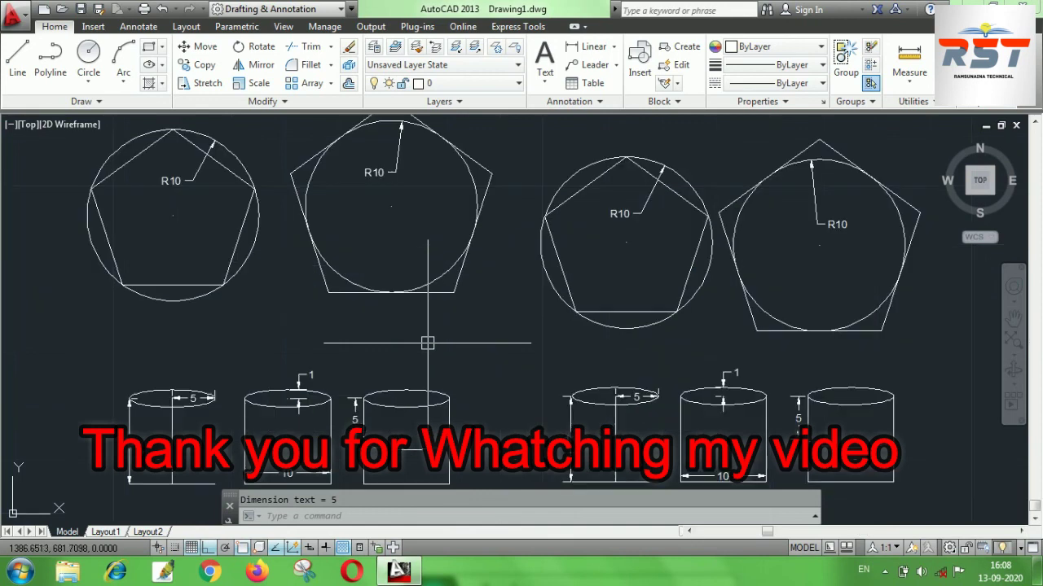
{"action": "mouse_move", "coordinate": [428, 342]}
{"action": "middle_mouse_down"}
{"action": "mouse_move", "coordinate": [455, 353]}
{"action": "mouse_move", "coordinate": [449, 337]}
{"action": "middle_mouse_up"}
{"action": "scroll", "coordinate": [453, 345], "scroll_direction": "down", "scroll_amount": 2}
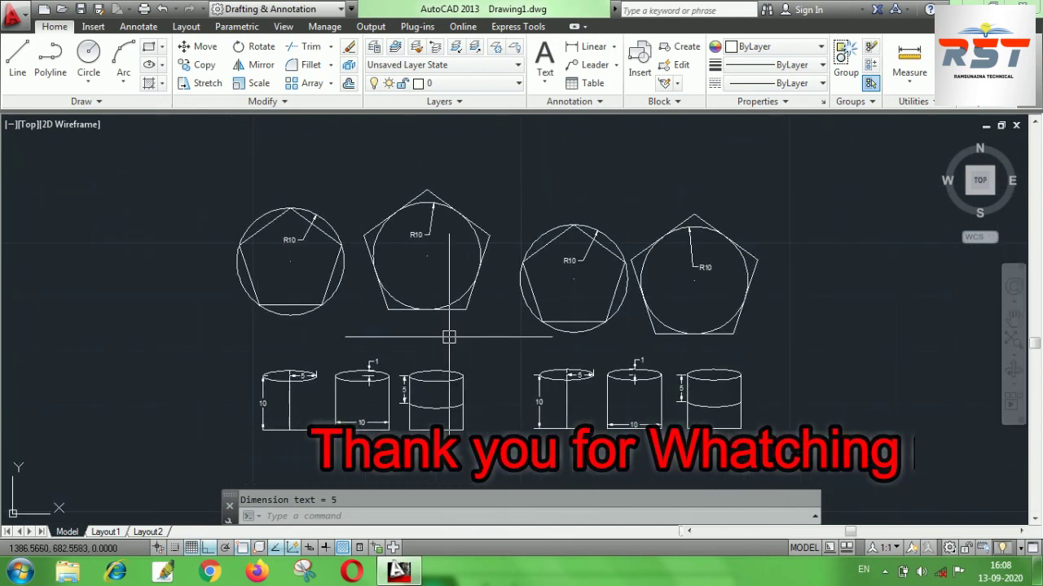